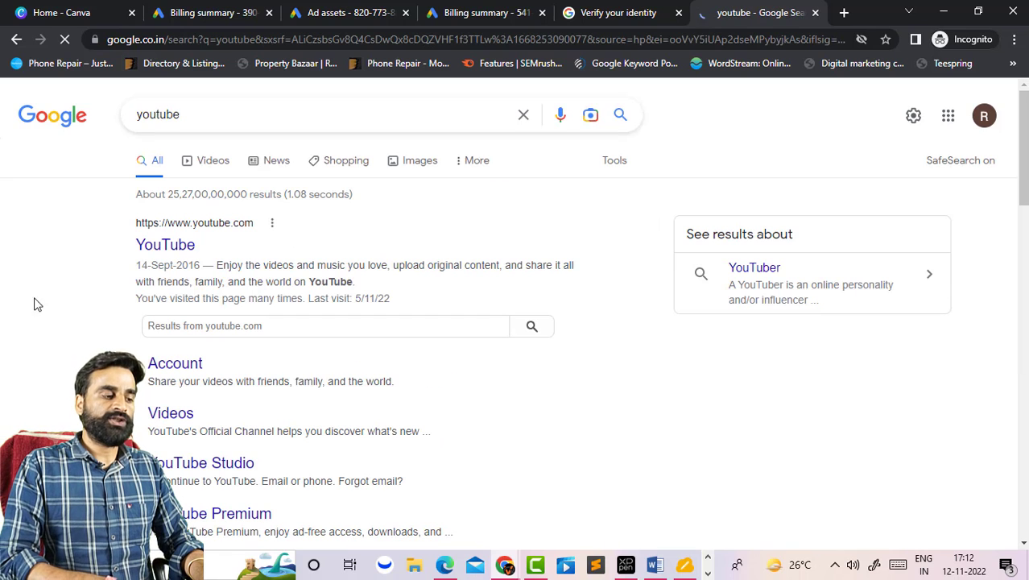
Open the YouTube site from the Google search results
{"action": "left_click", "coordinate": [165, 246]}
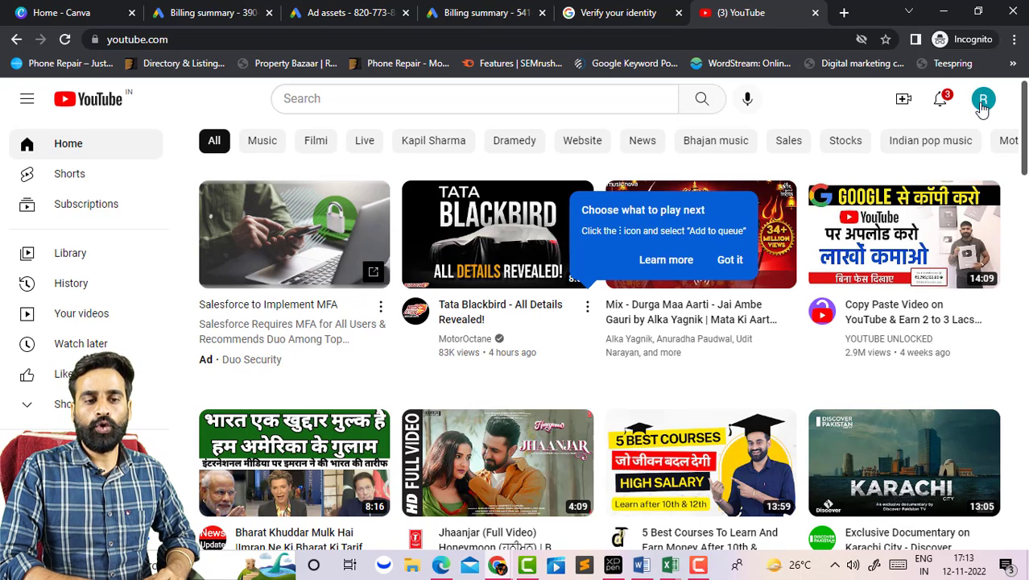
Choose the creator studio entry in YouTube's account menu to reach sign-in
{"action": "left_click", "coordinate": [981, 107]}
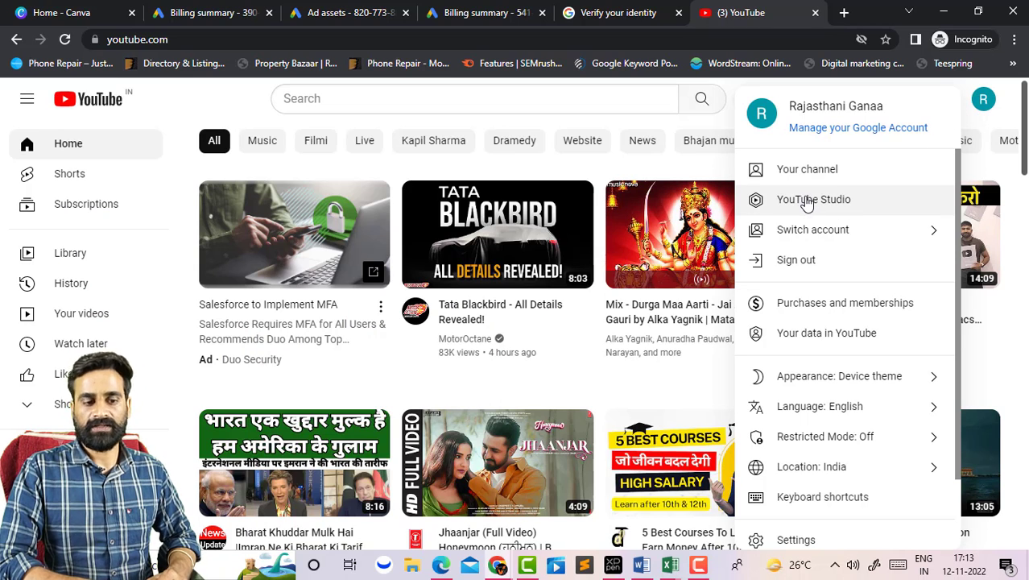
{"action": "left_click", "coordinate": [809, 201]}
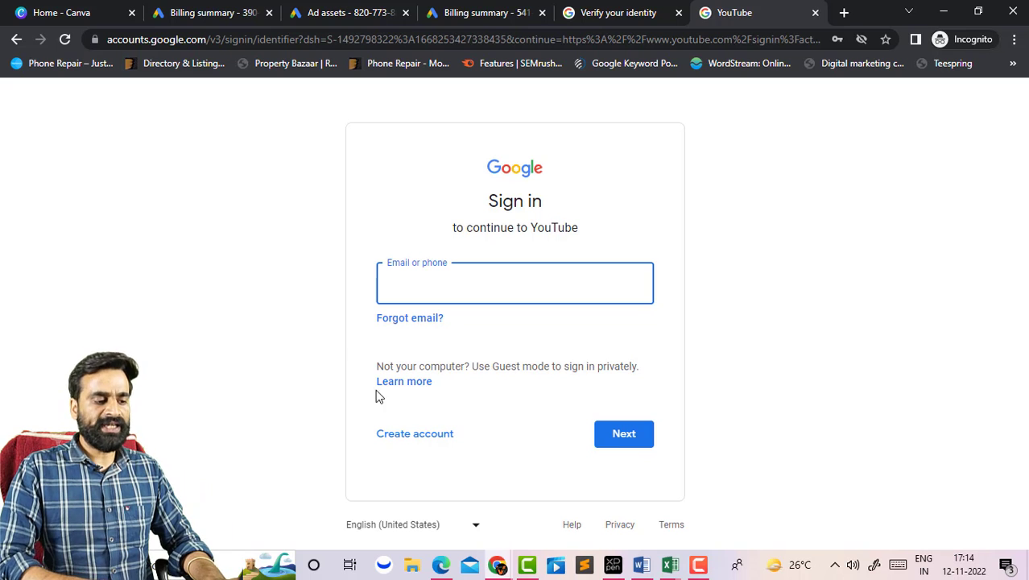
Start a personal Google account and enter the first and last name
{"action": "left_click", "coordinate": [416, 440]}
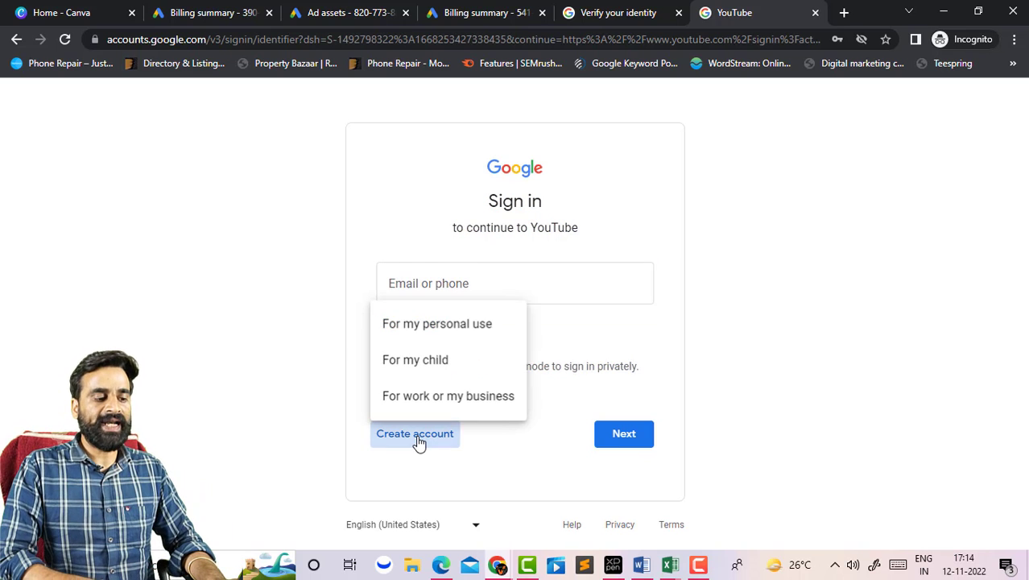
{"action": "left_click", "coordinate": [427, 326]}
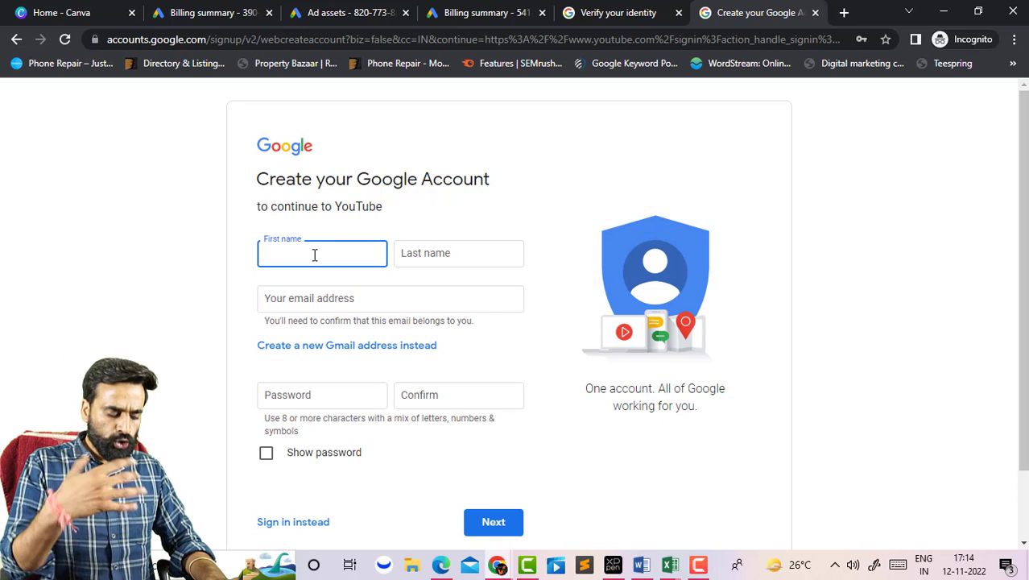
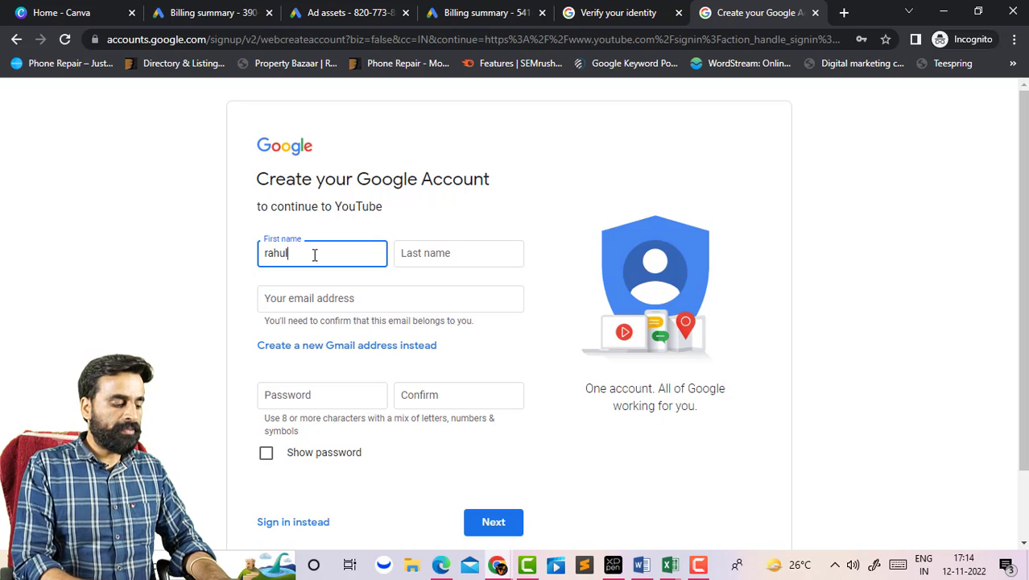
{"action": "key", "text": "Tab"}
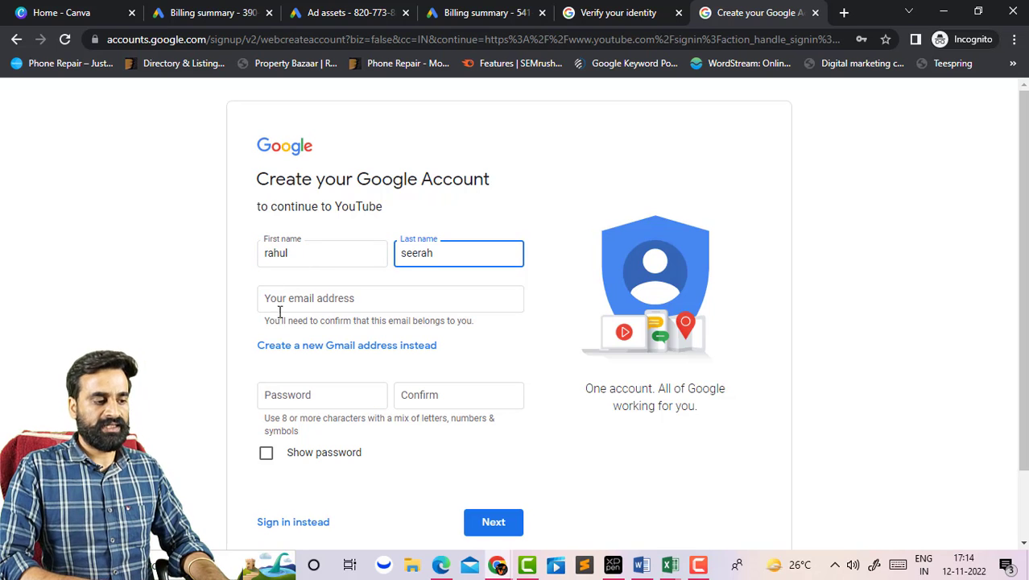
Pick a suggested new Gmail username, set and confirm the password, and submit
{"action": "left_click", "coordinate": [301, 346]}
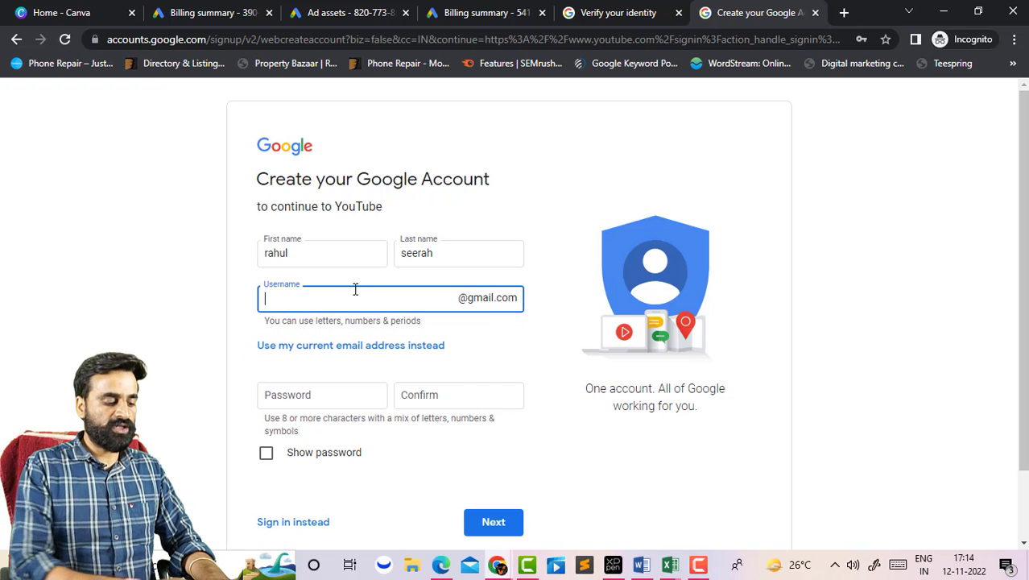
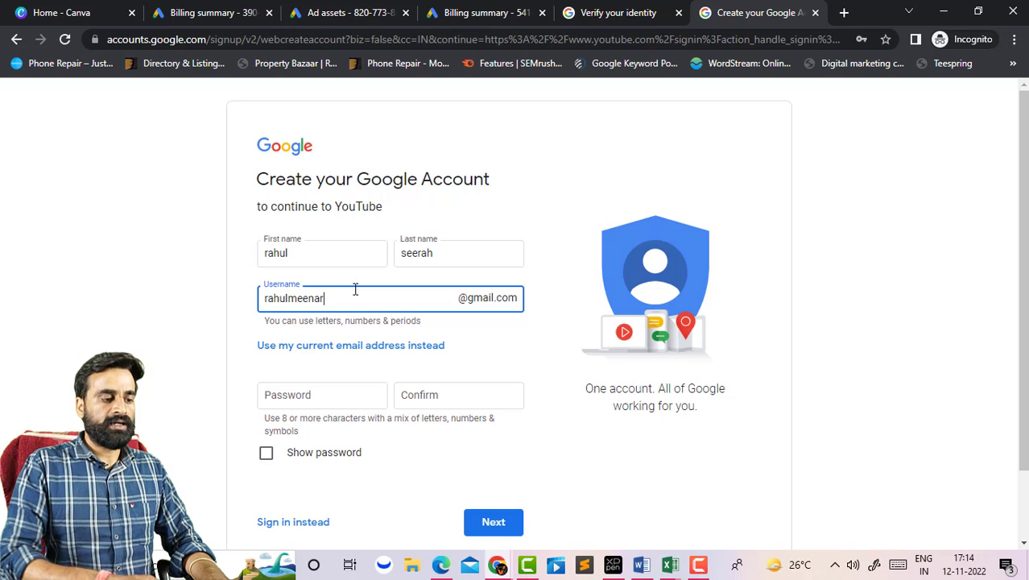
{"action": "left_click", "coordinate": [354, 398]}
{"action": "type", "text": "r*******"}
{"action": "key", "text": "Tab"}
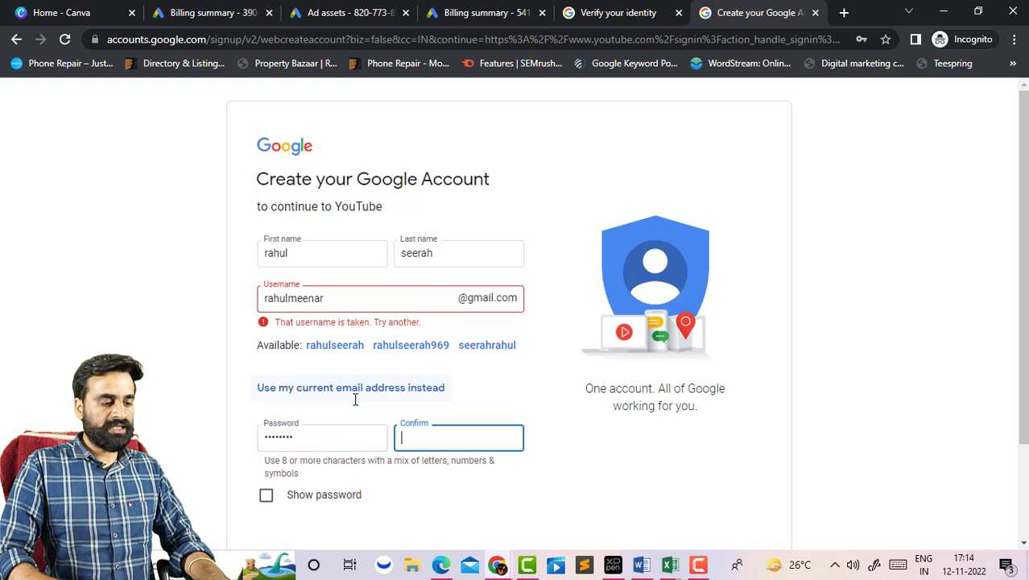
{"action": "type", "text": "********"}
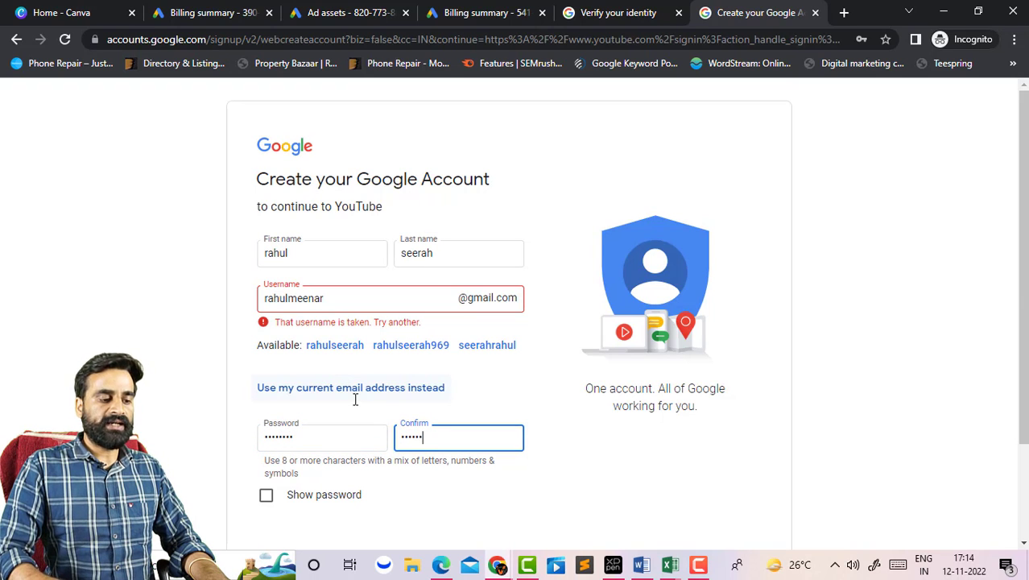
{"action": "left_click", "coordinate": [552, 271]}
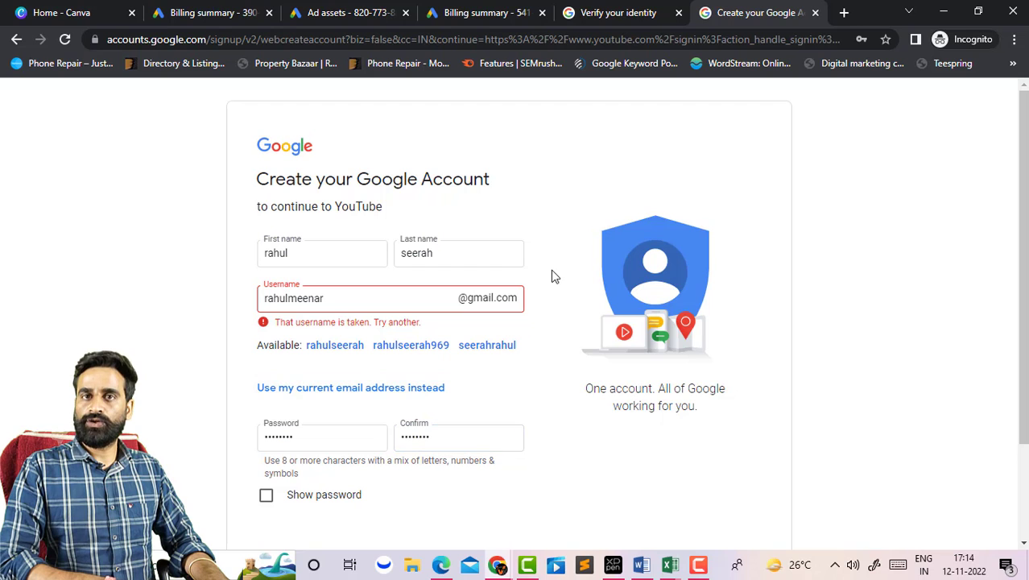
{"action": "left_click", "coordinate": [481, 352]}
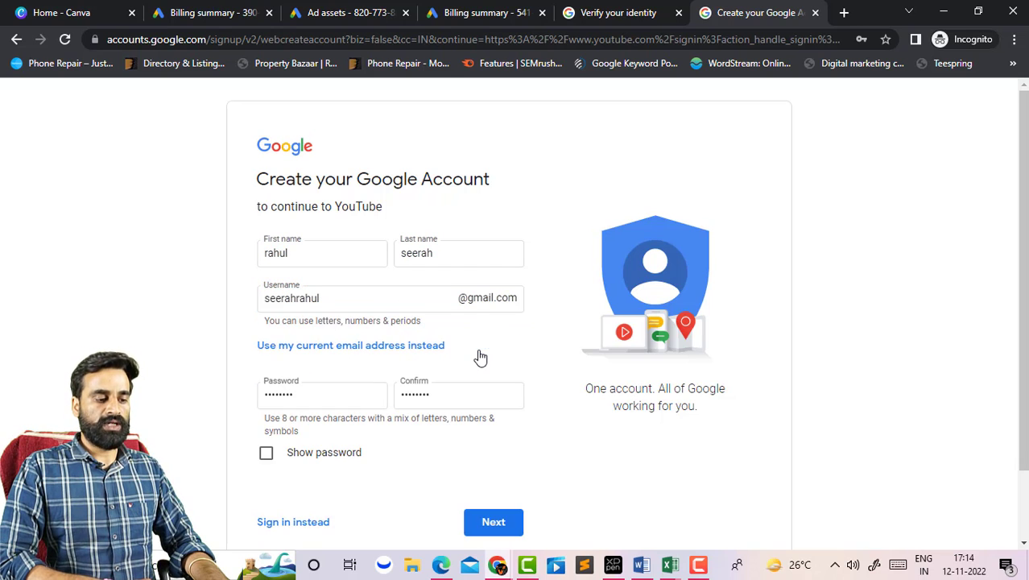
{"action": "left_click", "coordinate": [494, 524]}
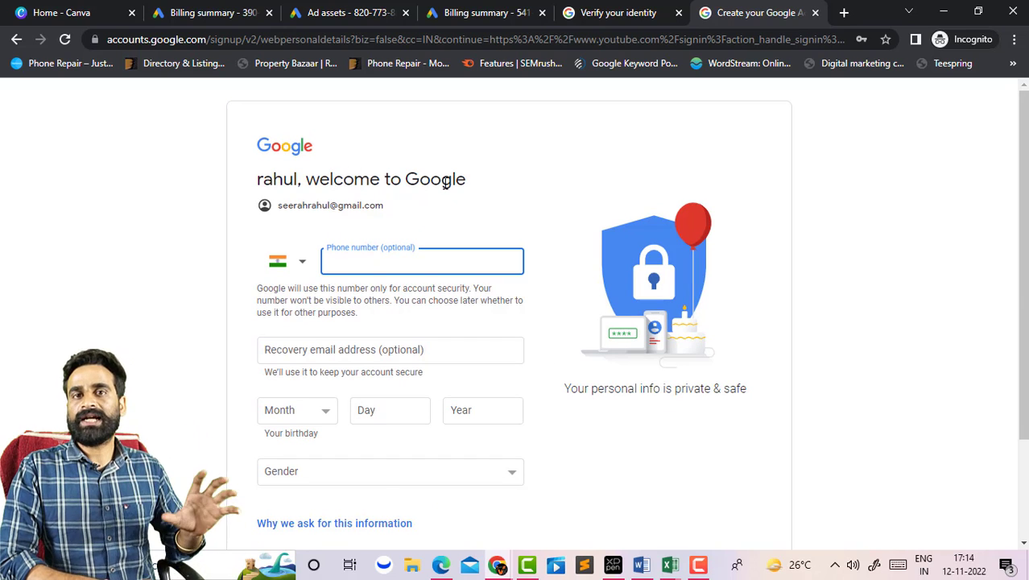
Search the new Gmail address in a new tab, then return to the sign-up form
{"action": "triple_click", "coordinate": [368, 209]}
{"action": "key", "text": "ctrl+c"}
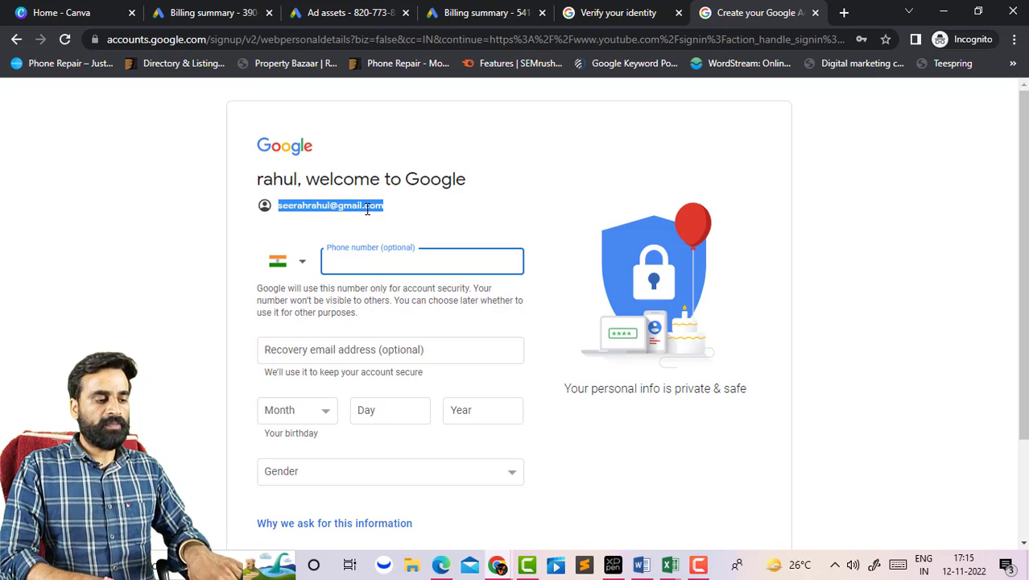
{"action": "left_click", "coordinate": [844, 13]}
{"action": "key", "text": "ctrl+v"}
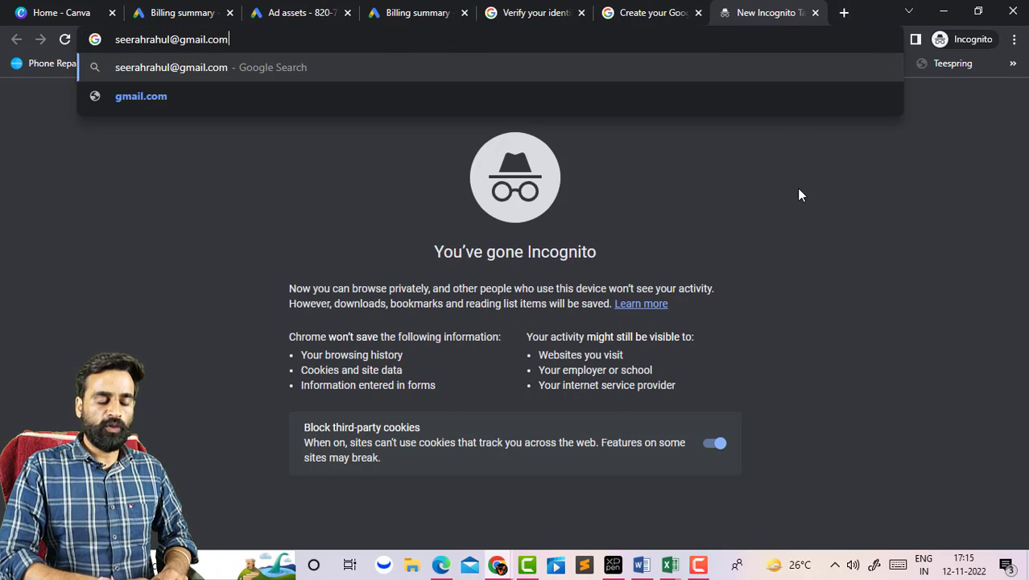
{"action": "key", "text": "Return"}
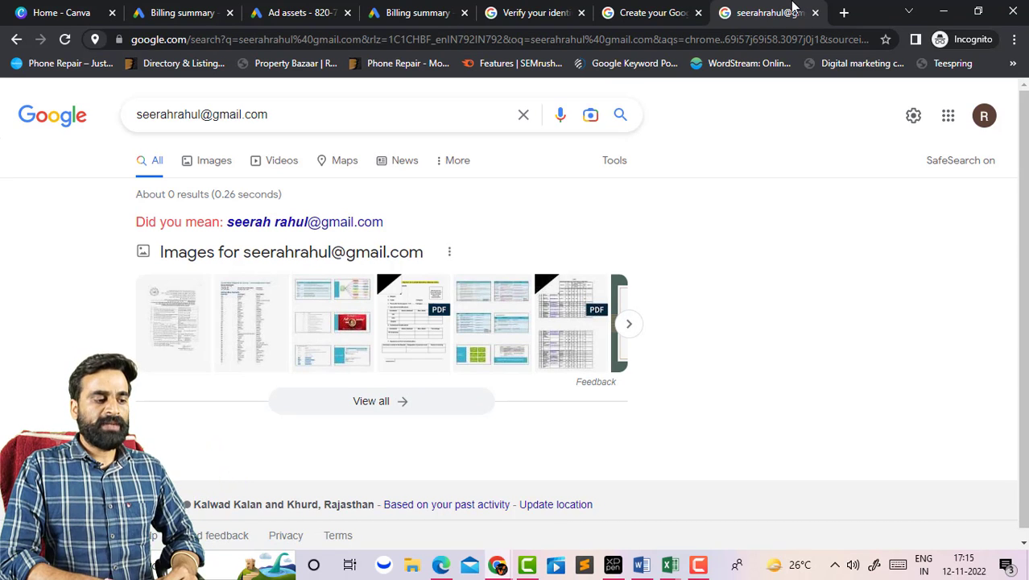
{"action": "left_click", "coordinate": [662, 12]}
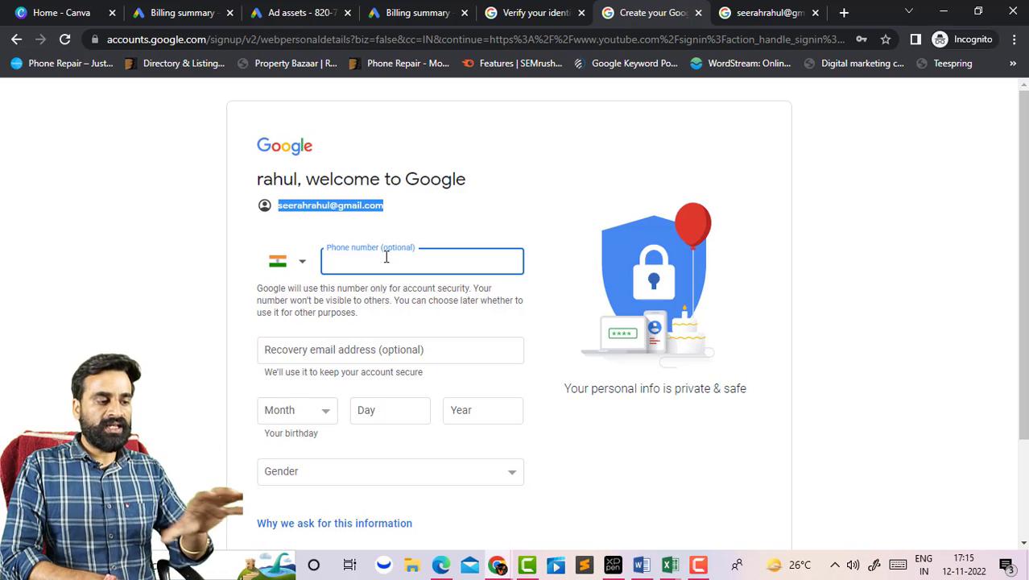
{"action": "scroll", "coordinate": [966, 205], "scroll_direction": "down", "scroll_amount": 1}
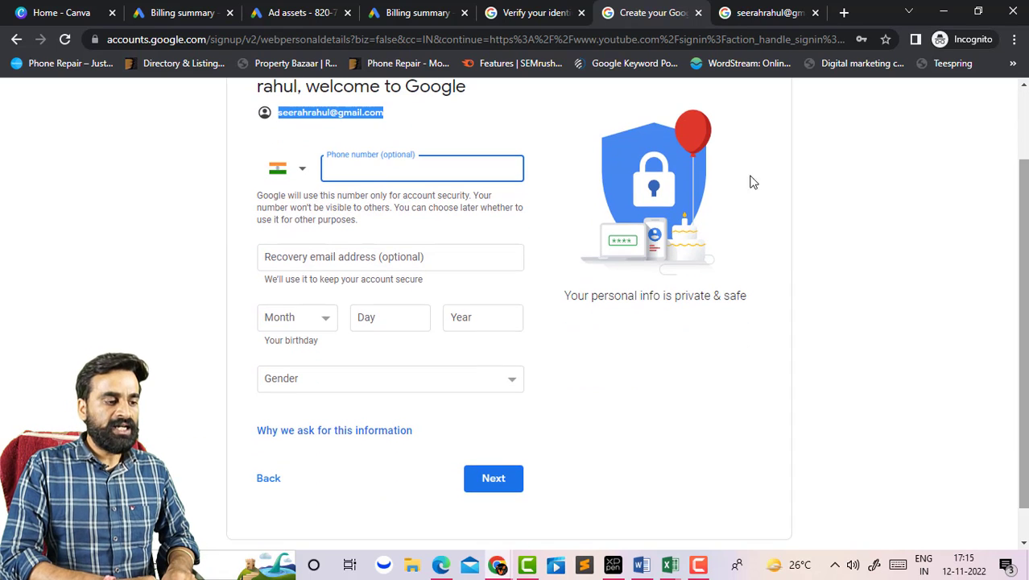
{"action": "left_click", "coordinate": [327, 262]}
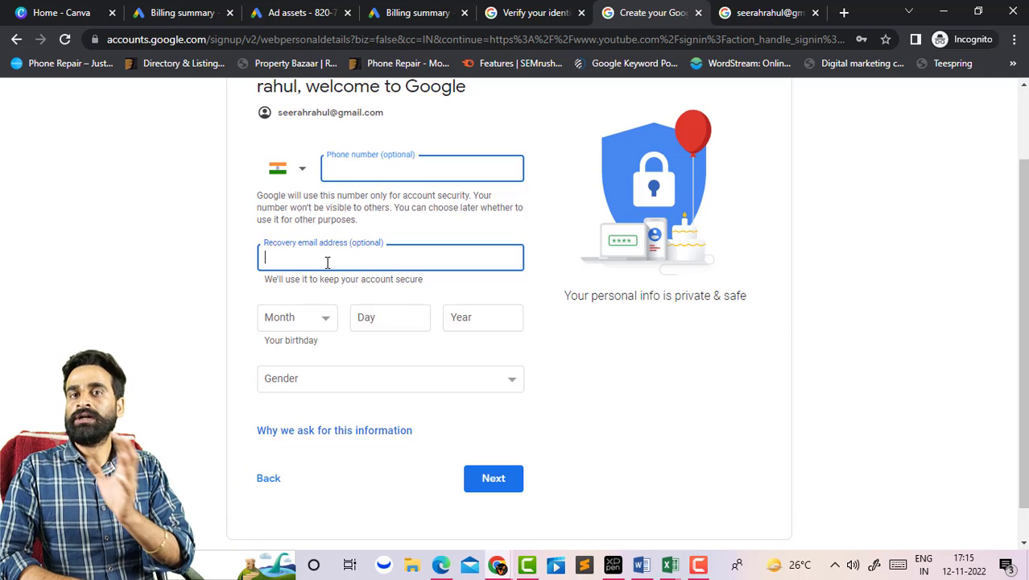
{"action": "left_click", "coordinate": [315, 324]}
{"action": "left_click", "coordinate": [296, 352]}
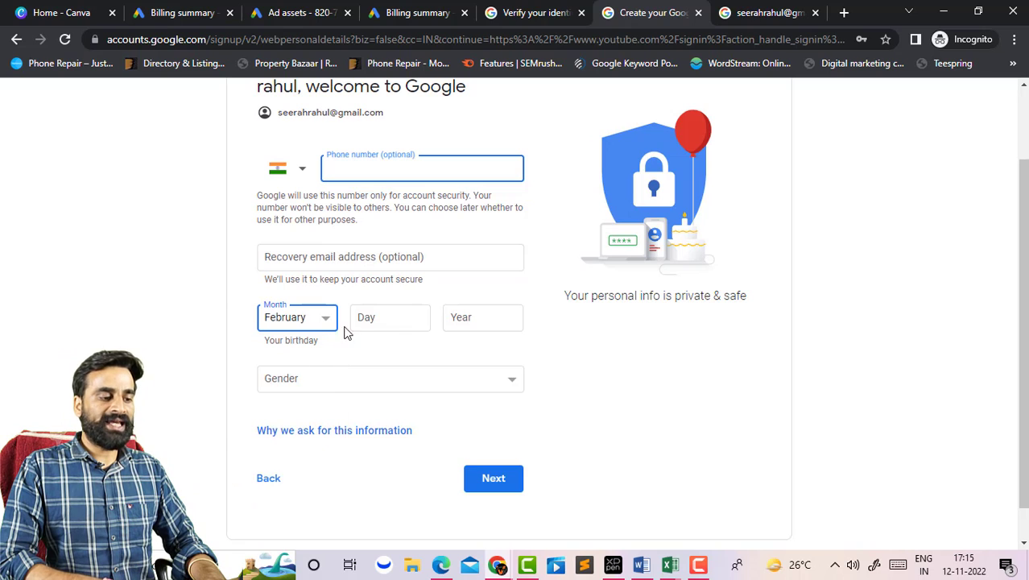
{"action": "left_click", "coordinate": [367, 317]}
{"action": "type", "text": "02"}
{"action": "key", "text": "Tab"}
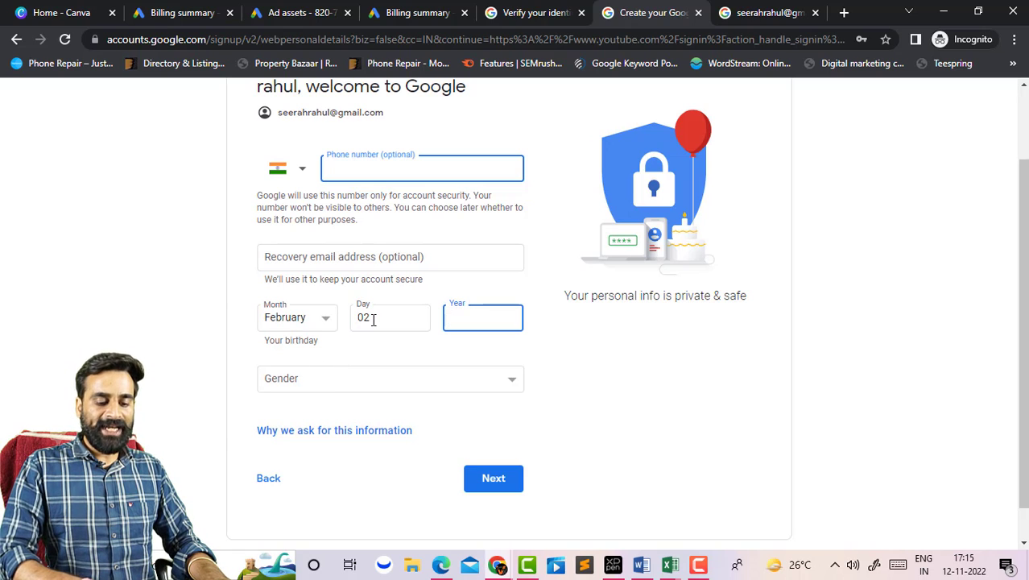
{"action": "type", "text": "1996"}
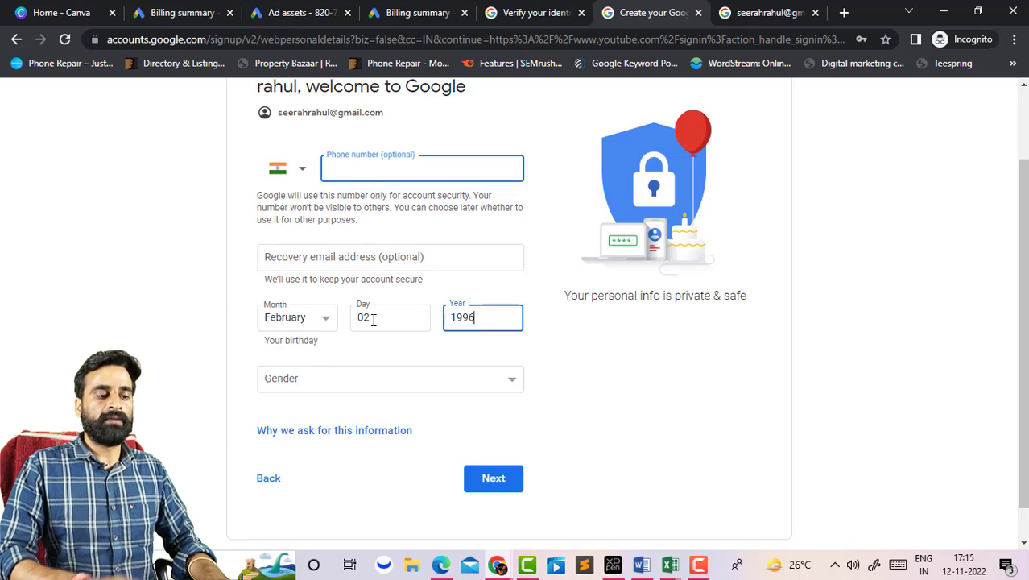
{"action": "left_click", "coordinate": [357, 377]}
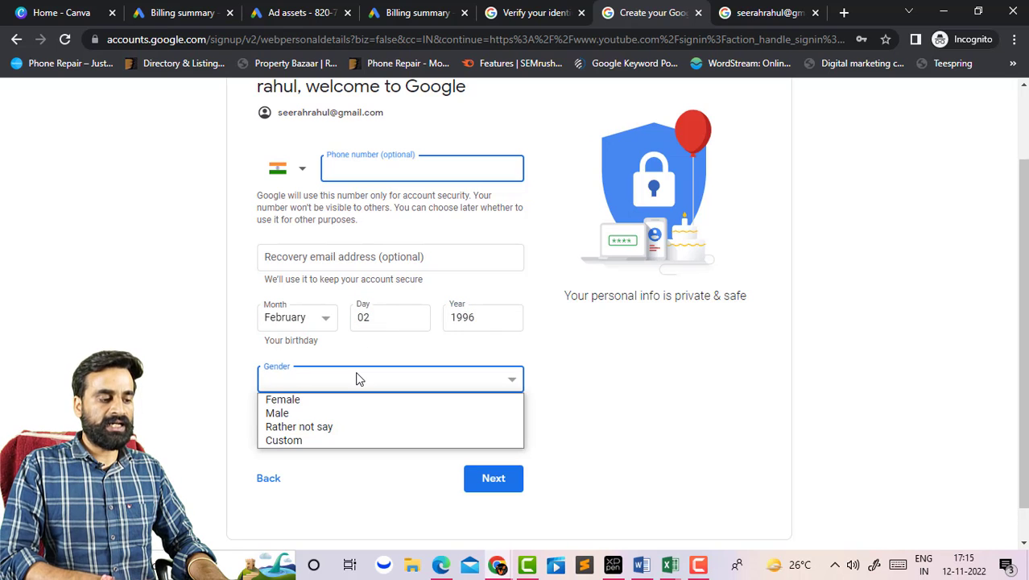
{"action": "key", "text": "Return"}
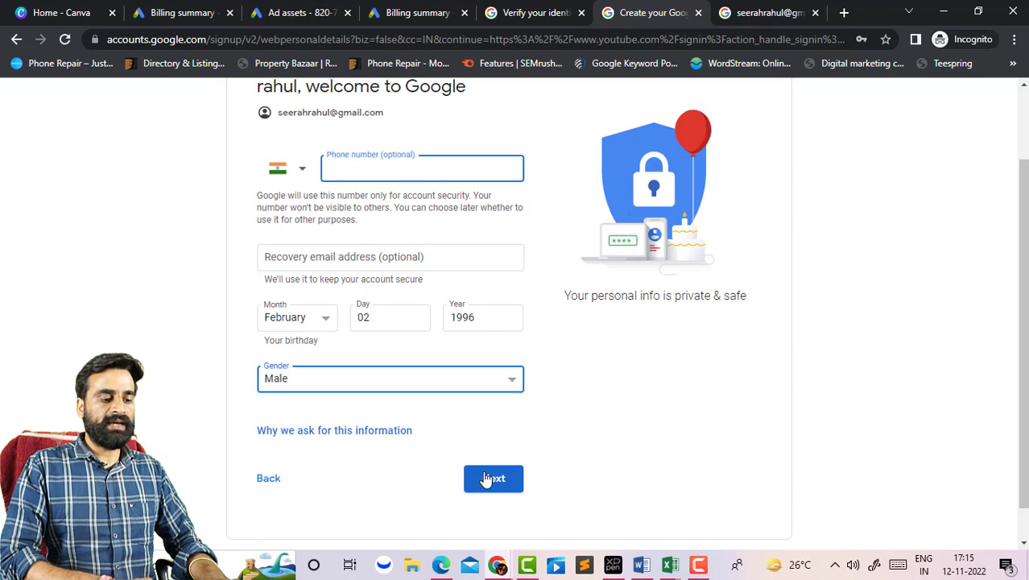
{"action": "left_click", "coordinate": [487, 480]}
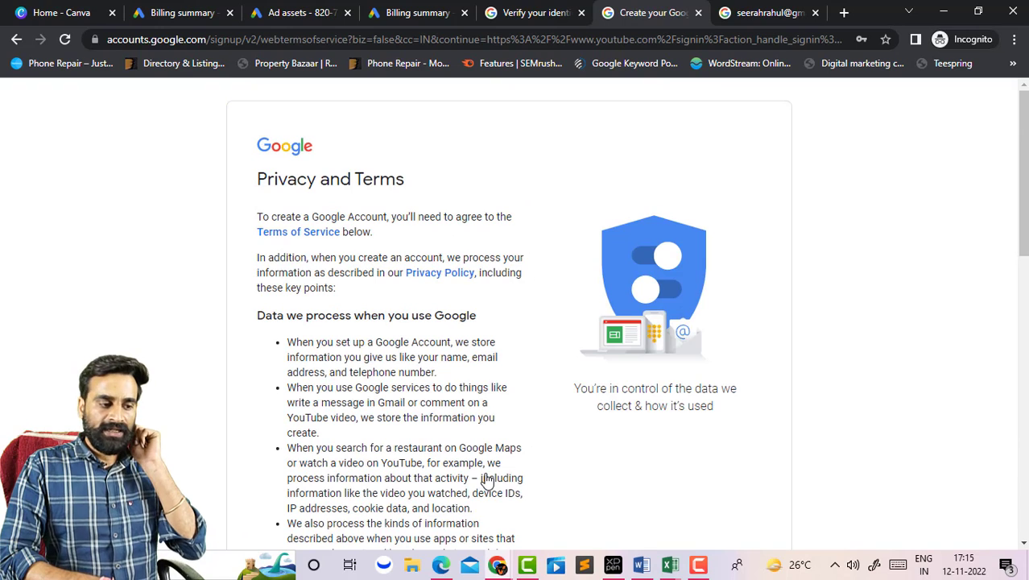
Scroll to the end of the Privacy and Terms page and agree
{"action": "left_click_drag", "start_coordinate": [1022, 201], "coordinate": [1023, 500]}
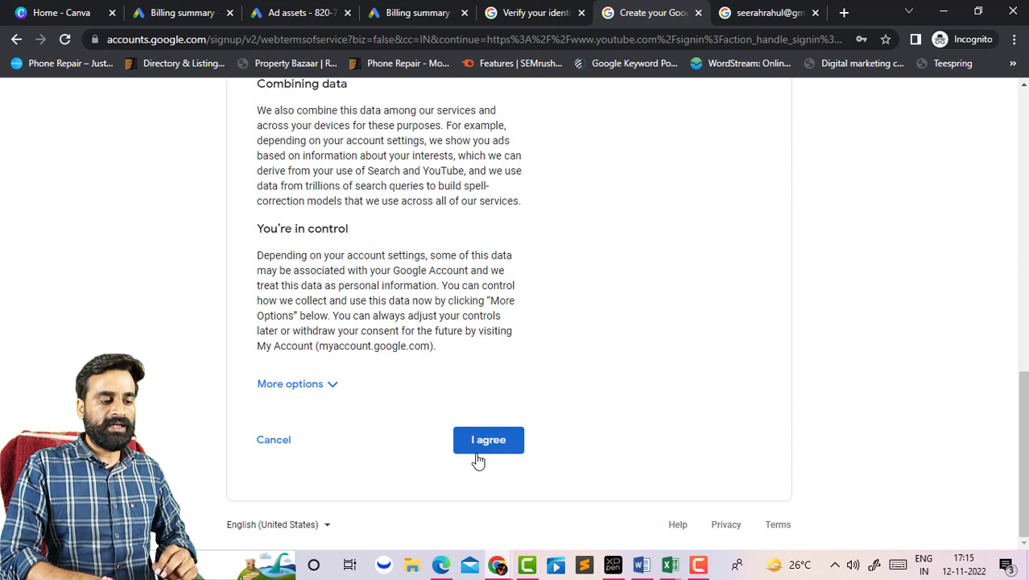
{"action": "left_click", "coordinate": [476, 449]}
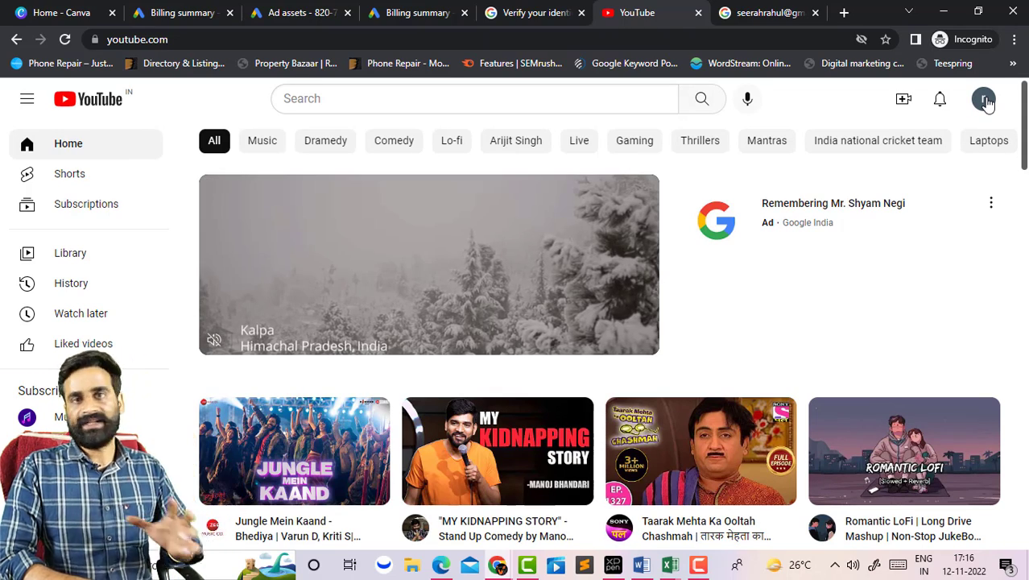
Start channel creation and retype the display name as the properly capitalised full name
{"action": "left_click", "coordinate": [981, 100]}
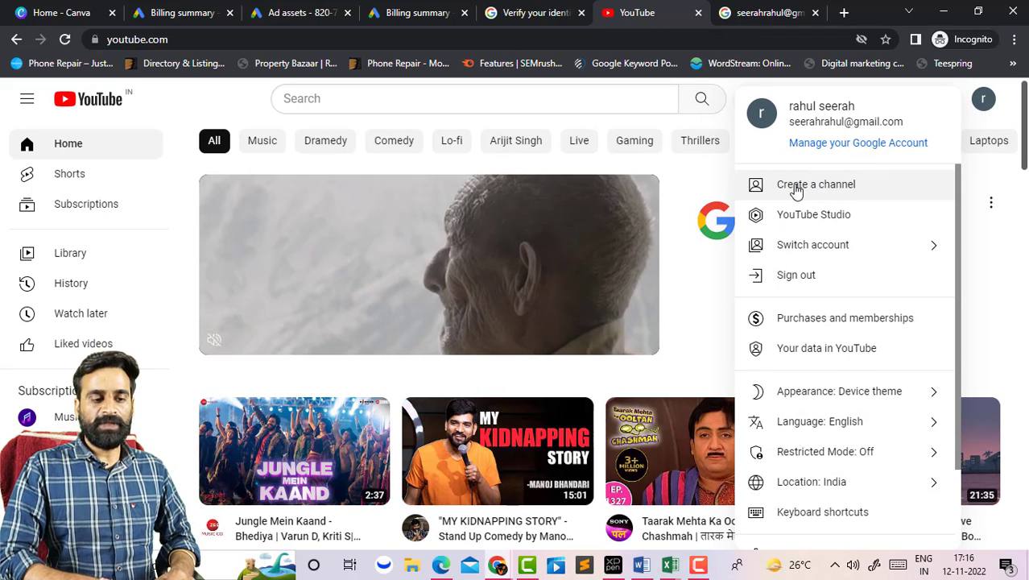
{"action": "left_click", "coordinate": [816, 190]}
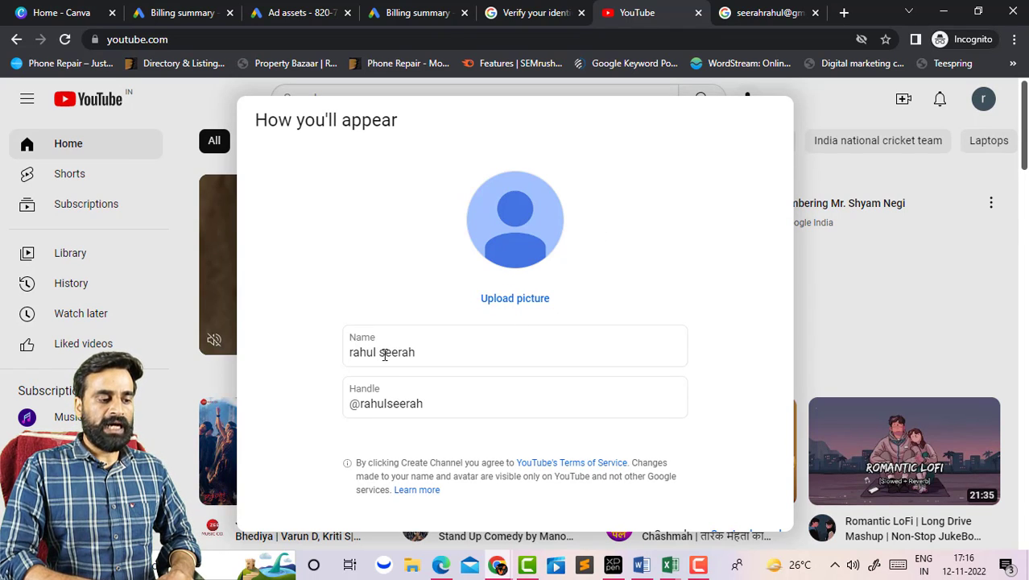
{"action": "left_click", "coordinate": [416, 352]}
{"action": "key", "text": "BackSpace"}
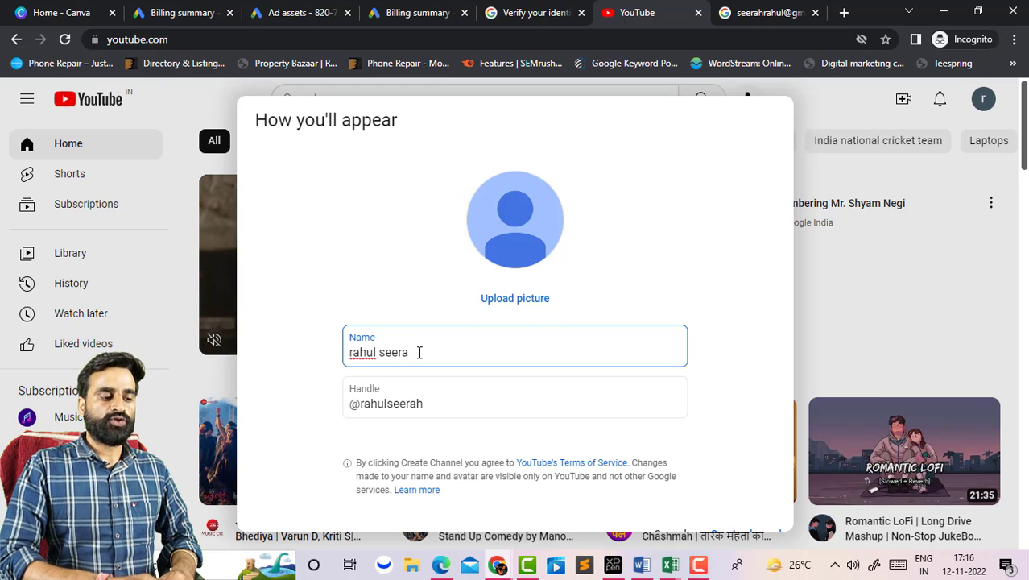
{"action": "key", "text": "ctrl+shift+Left"}
{"action": "key", "text": "ctrl+shift+Left"}
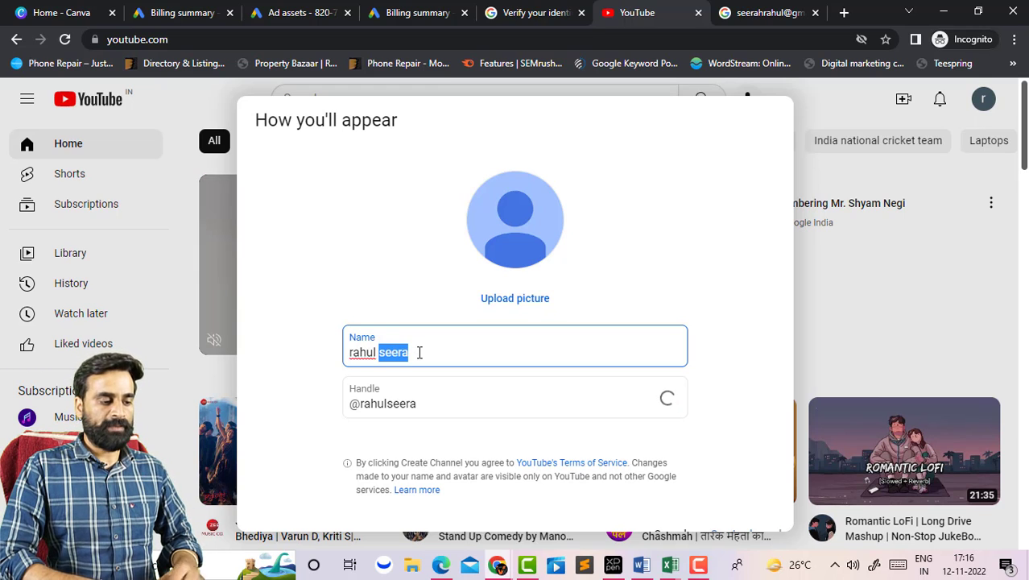
{"action": "key", "text": "BackSpace"}
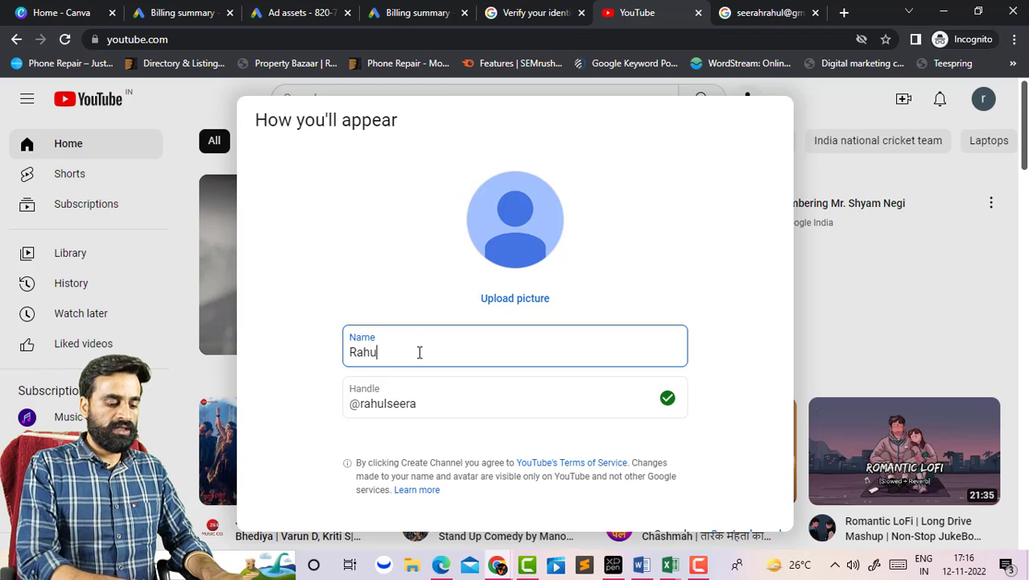
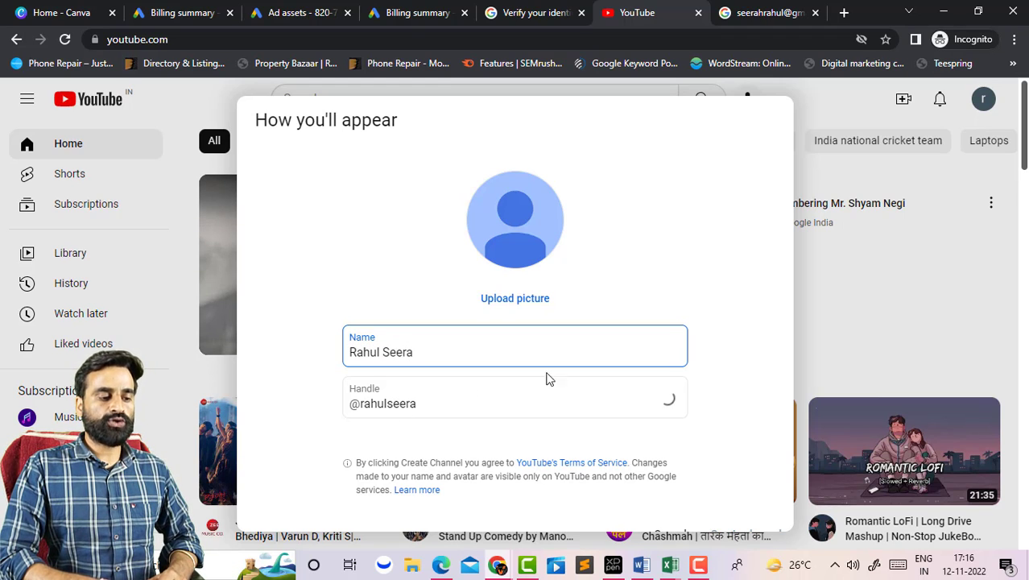
{"action": "left_click", "coordinate": [740, 317]}
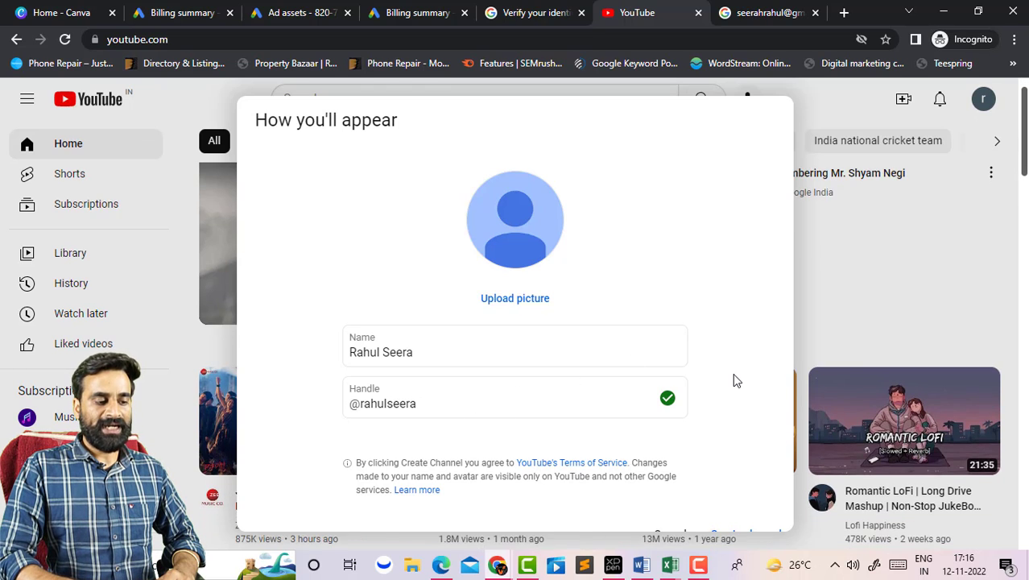
Confirm the corrected name and handle, and create the channel
{"action": "scroll", "coordinate": [735, 380], "scroll_direction": "down", "scroll_amount": 2}
{"action": "left_click", "coordinate": [557, 358]}
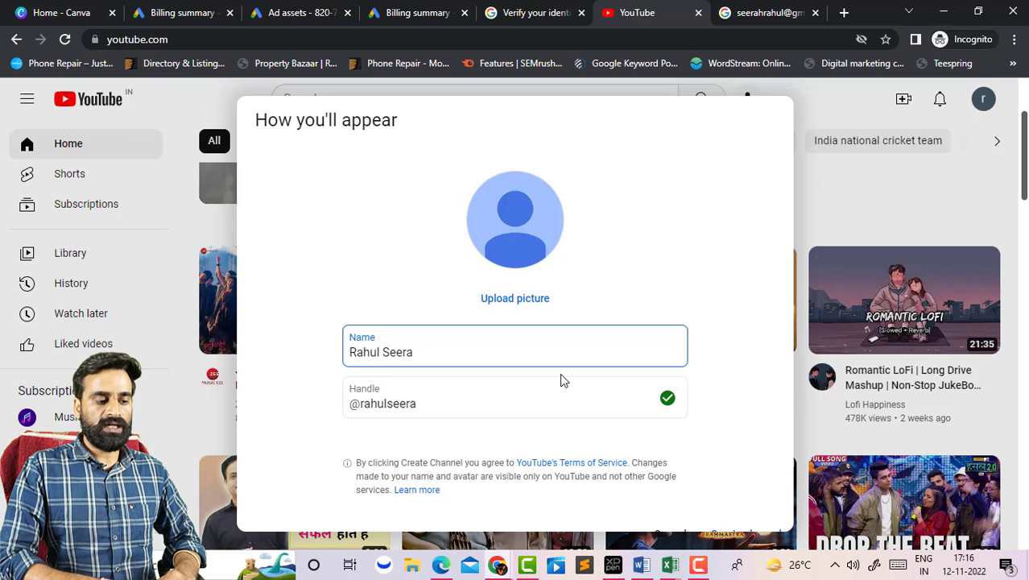
{"action": "left_click", "coordinate": [719, 416]}
{"action": "left_click", "coordinate": [741, 533]}
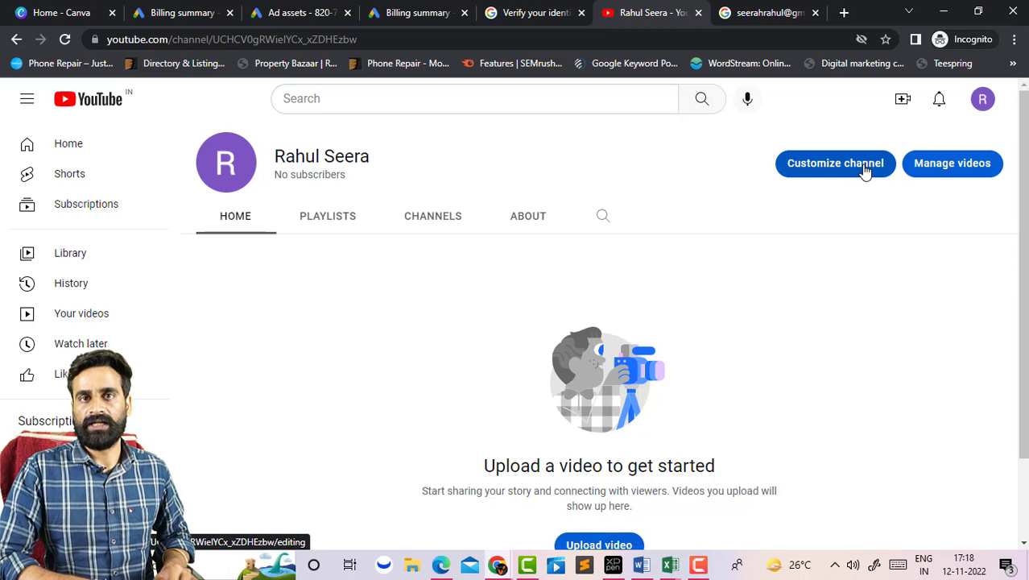
Open Customize channel and close the welcome, dark theme and customization tip pop-ups
{"action": "left_click", "coordinate": [864, 169]}
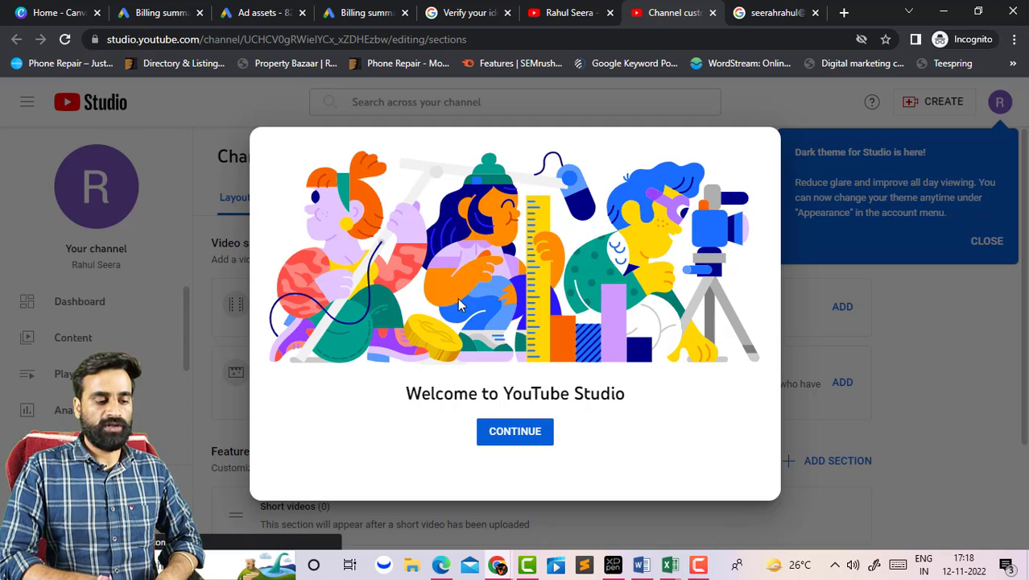
{"action": "left_click", "coordinate": [511, 436]}
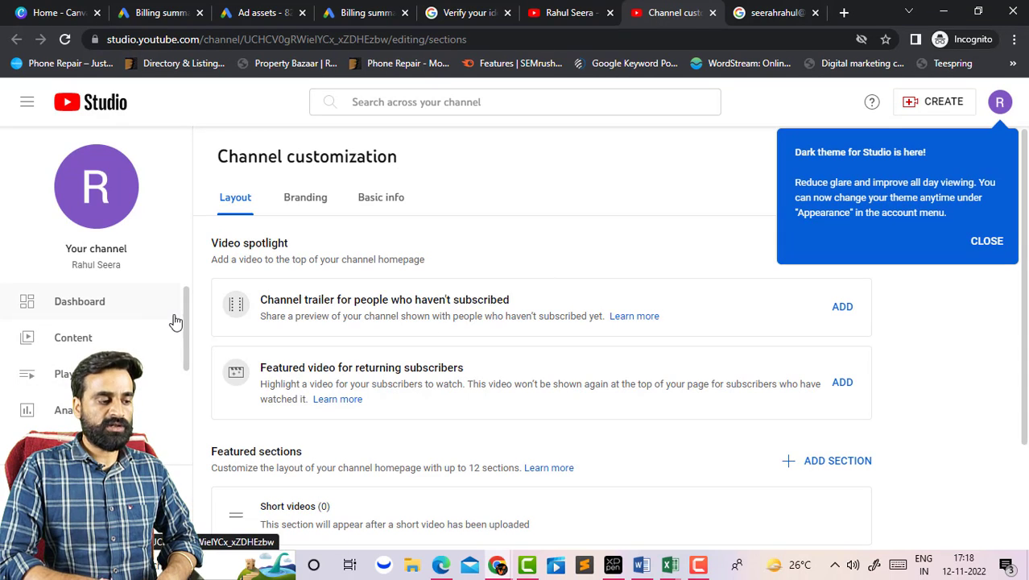
{"action": "left_click", "coordinate": [986, 242]}
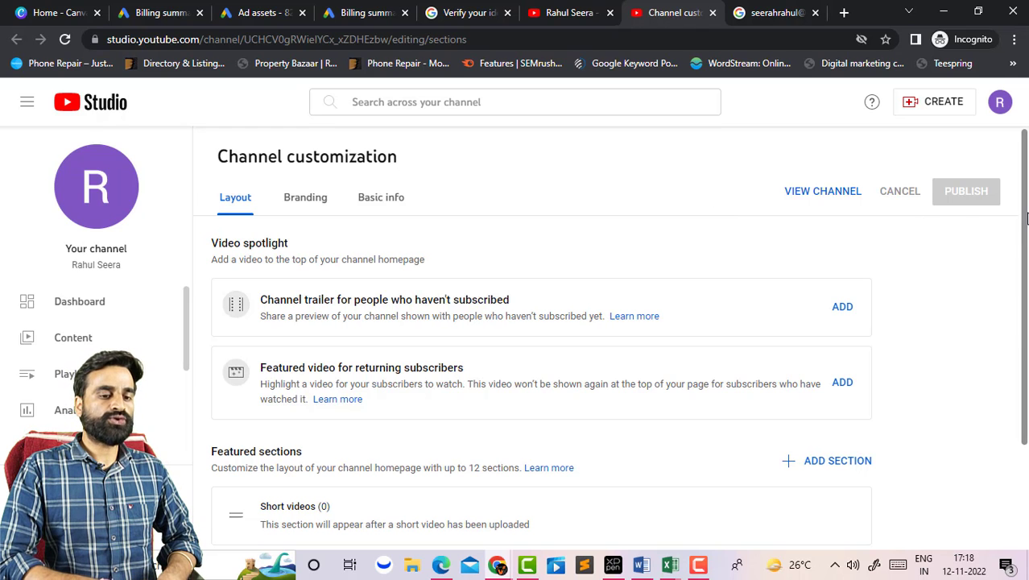
{"action": "scroll", "coordinate": [1025, 394], "scroll_direction": "down", "scroll_amount": 2}
{"action": "scroll", "coordinate": [999, 210], "scroll_direction": "up", "scroll_amount": 2}
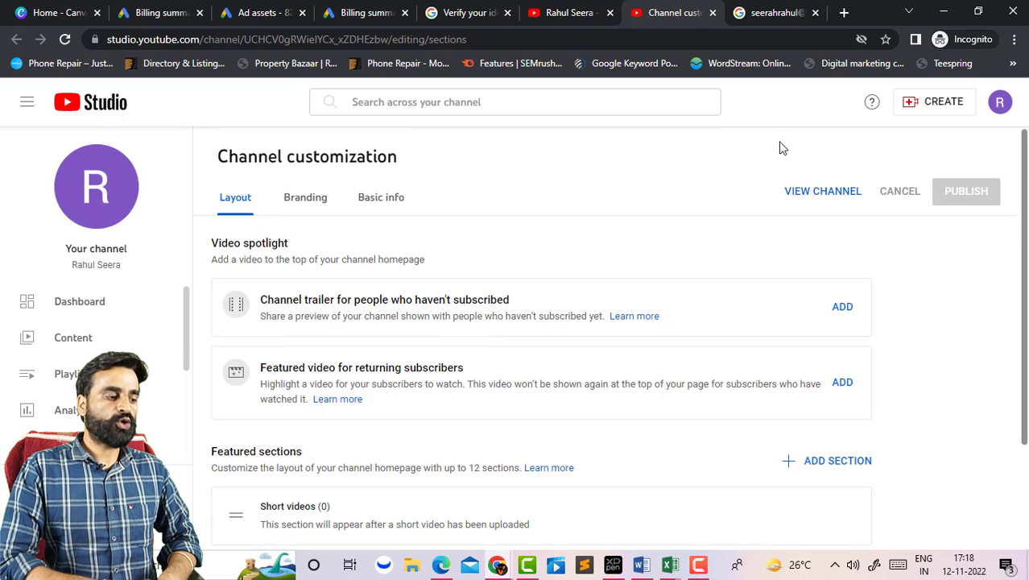
{"action": "left_click_drag", "start_coordinate": [190, 312], "coordinate": [184, 414]}
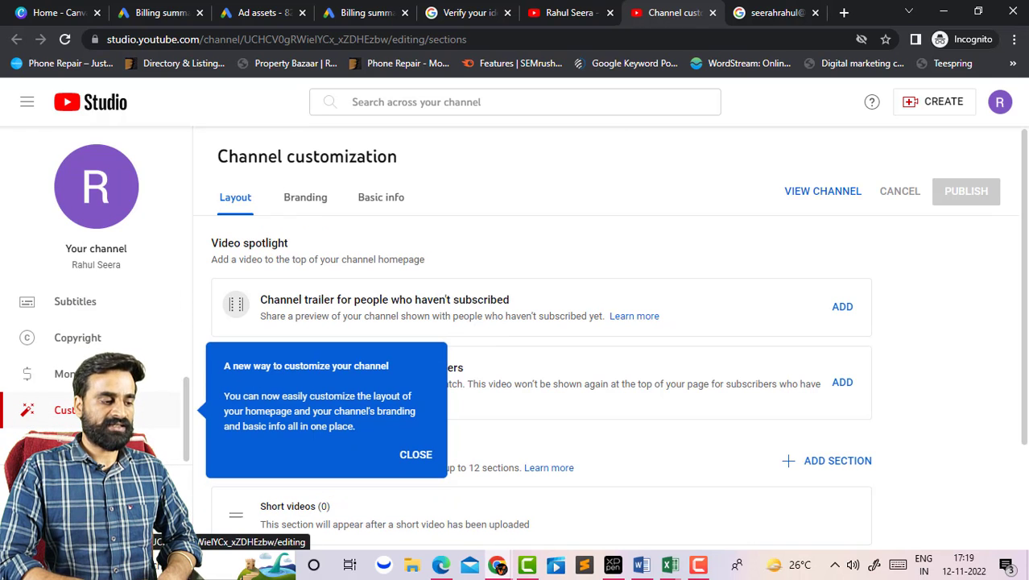
{"action": "left_click", "coordinate": [416, 456]}
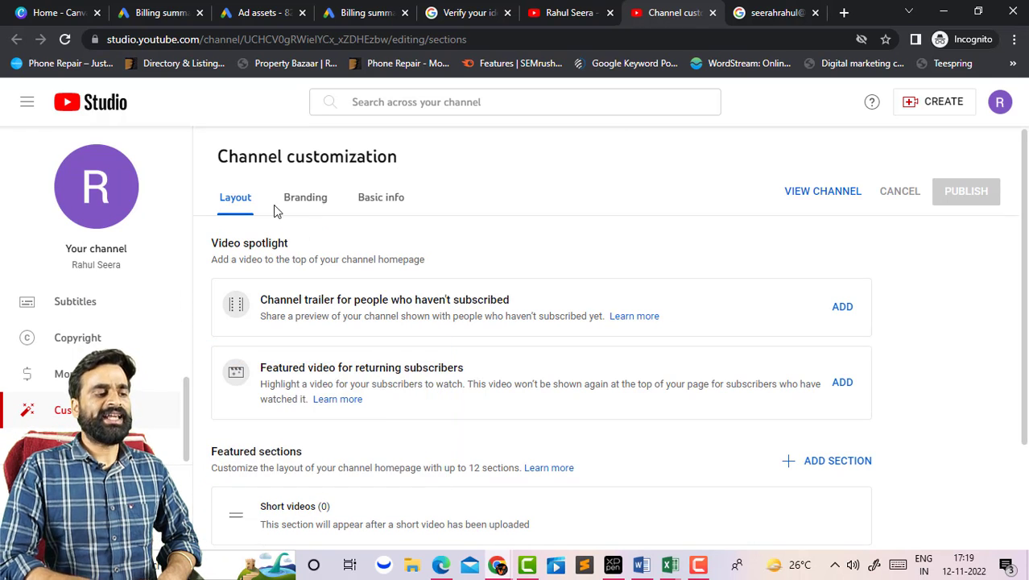
Go to the Branding tab, glancing at Basic info before returning
{"action": "left_click_drag", "start_coordinate": [223, 151], "coordinate": [415, 156]}
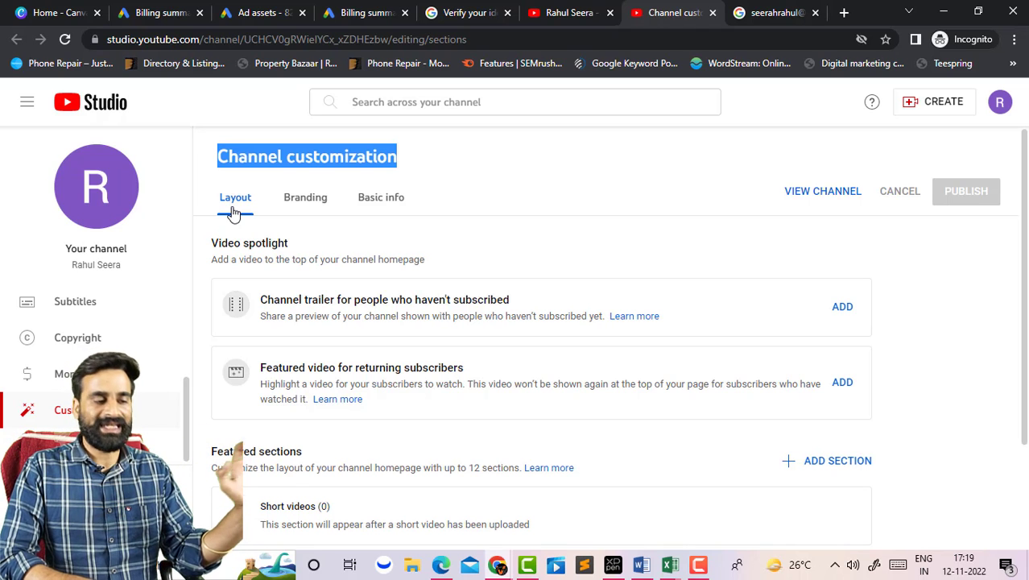
{"action": "left_click", "coordinate": [316, 207]}
{"action": "left_click", "coordinate": [386, 204]}
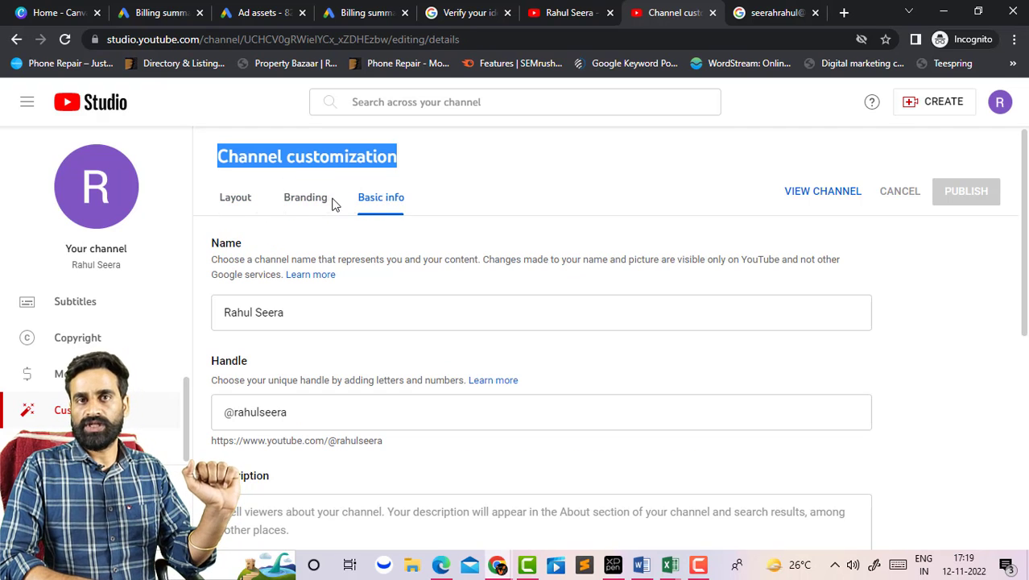
{"action": "left_click", "coordinate": [320, 205]}
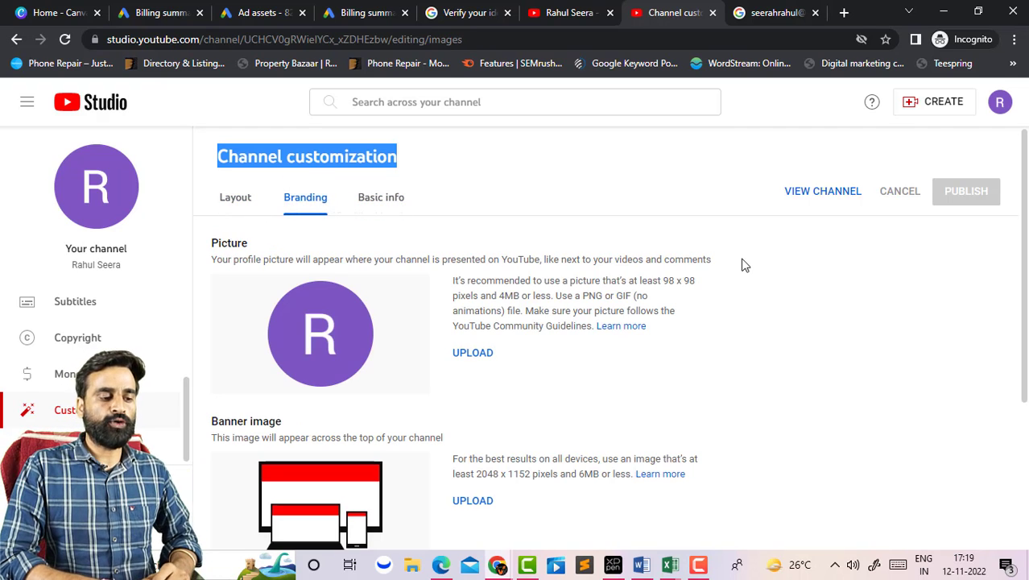
Upload the headshot photo from Downloads as profile picture, cropped around the face
{"action": "left_click", "coordinate": [476, 360]}
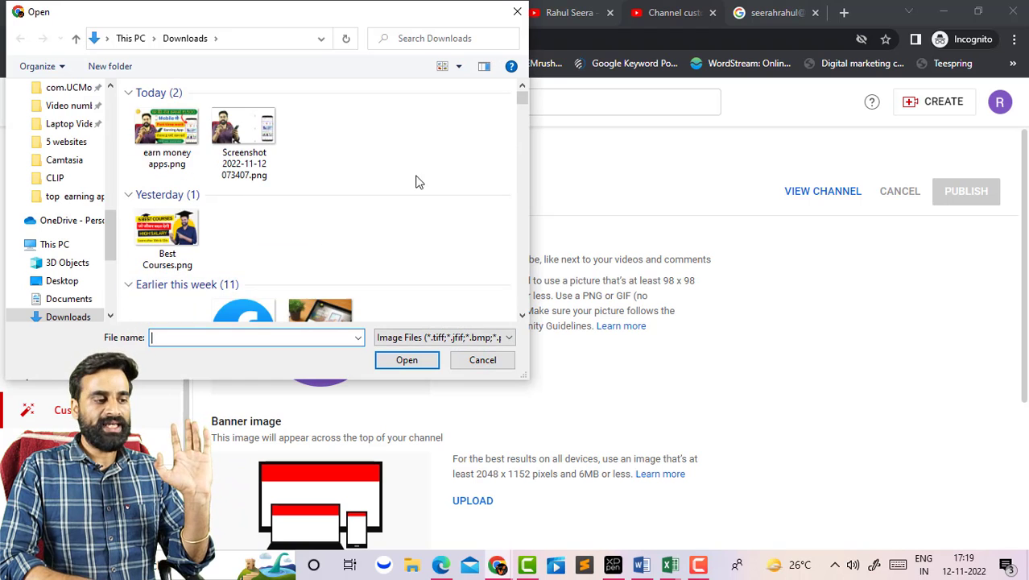
{"action": "left_click_drag", "start_coordinate": [519, 98], "coordinate": [522, 129]}
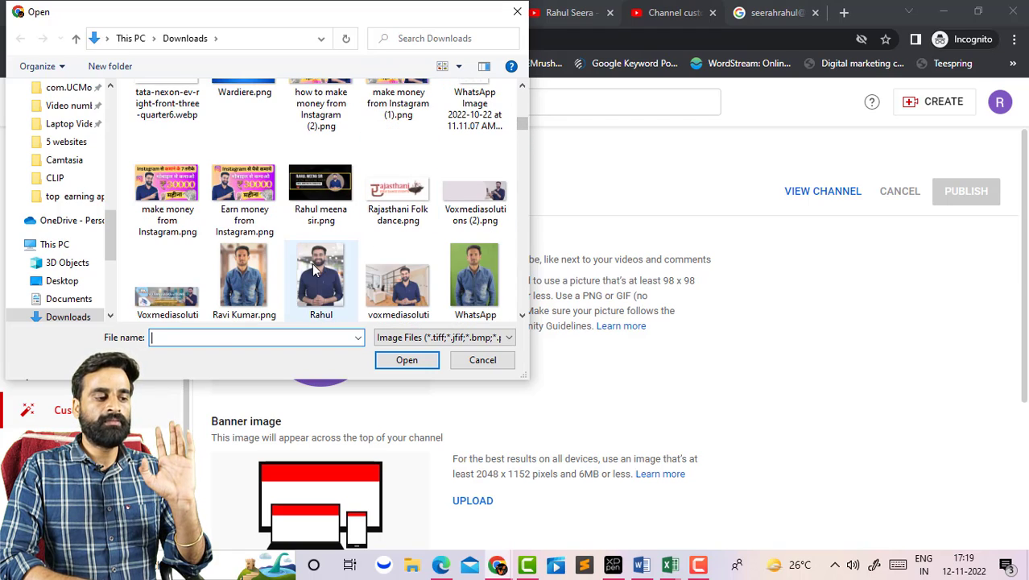
{"action": "left_click", "coordinate": [316, 270]}
{"action": "double_click", "coordinate": [315, 270]}
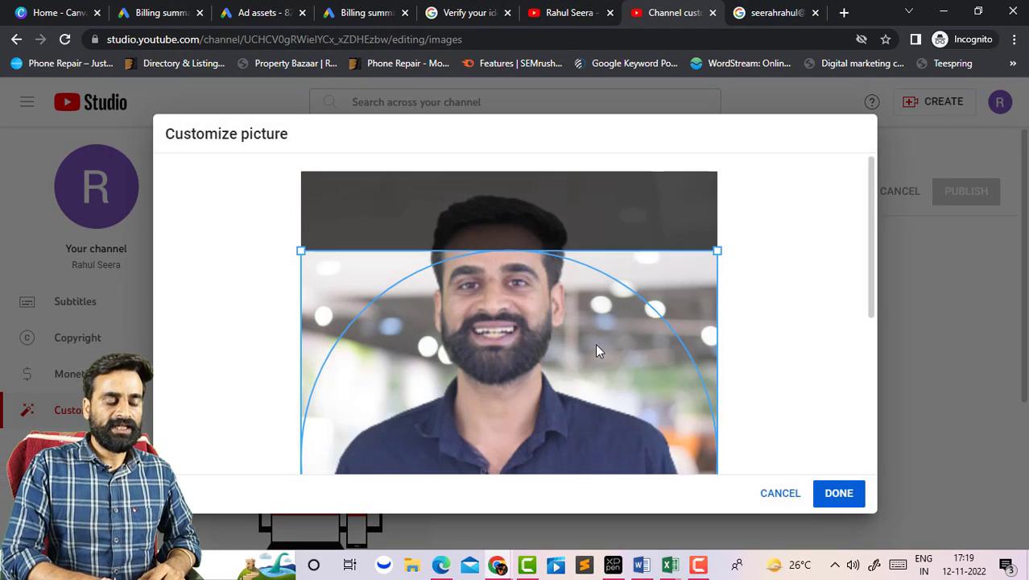
{"action": "left_click_drag", "start_coordinate": [601, 456], "coordinate": [574, 244]}
{"action": "left_click", "coordinate": [841, 495]}
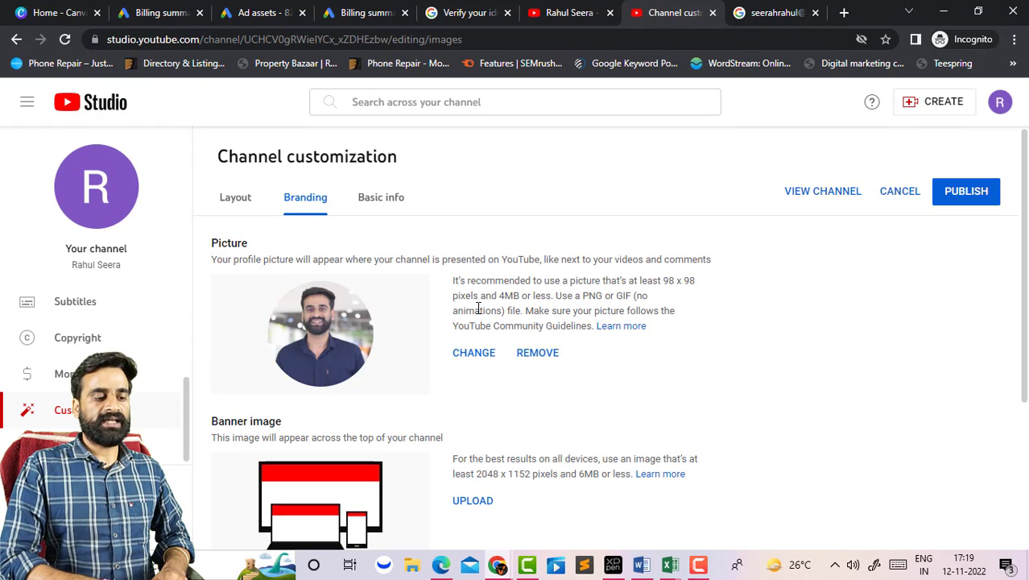
Try GoogleLogoSept12015.png as the banner and dismiss the image-too-small error
{"action": "scroll", "coordinate": [852, 340], "scroll_direction": "down", "scroll_amount": 2}
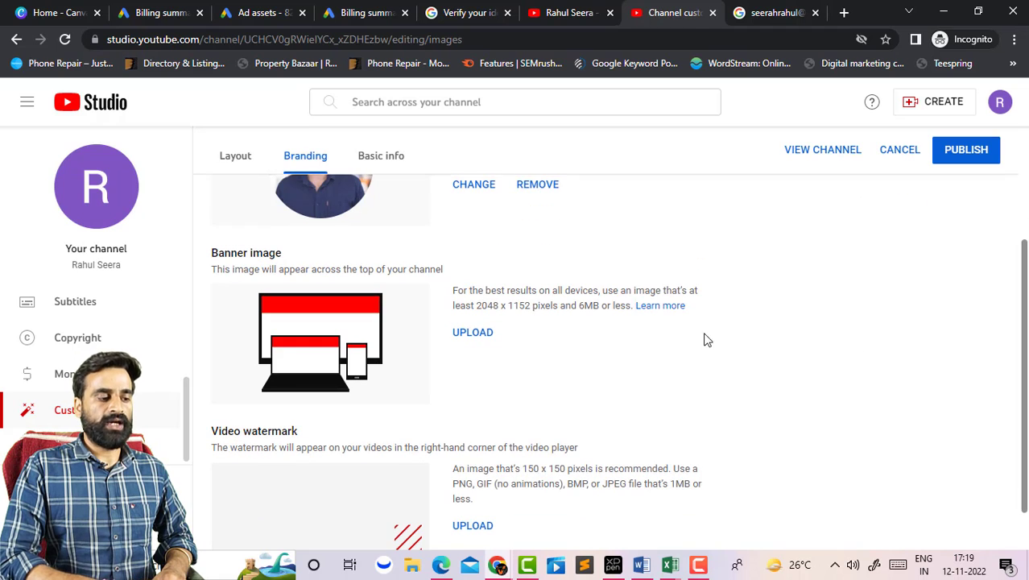
{"action": "left_click", "coordinate": [468, 334]}
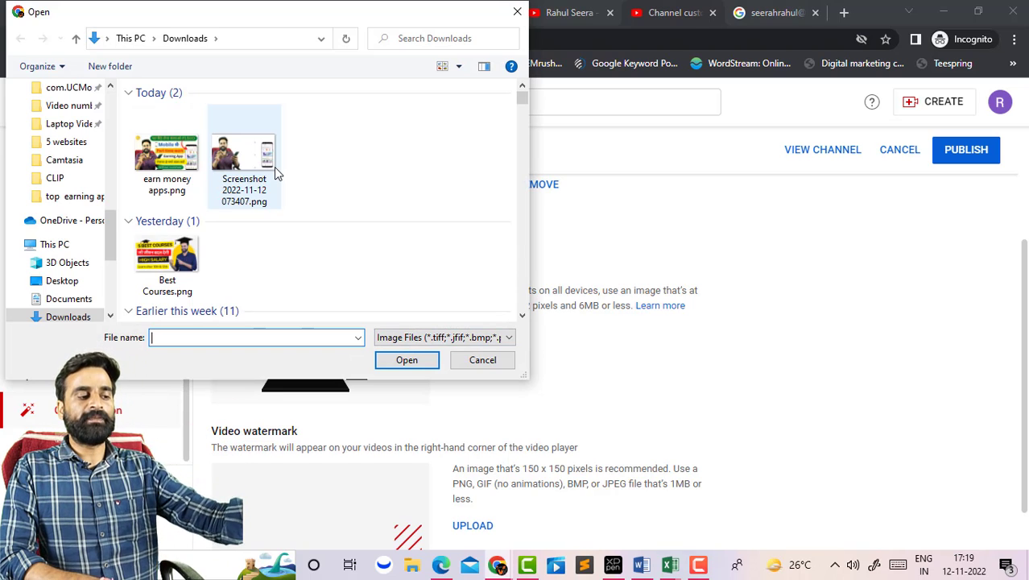
{"action": "left_click_drag", "start_coordinate": [522, 103], "coordinate": [523, 119]}
{"action": "scroll", "coordinate": [523, 122], "scroll_direction": "down", "scroll_amount": 3}
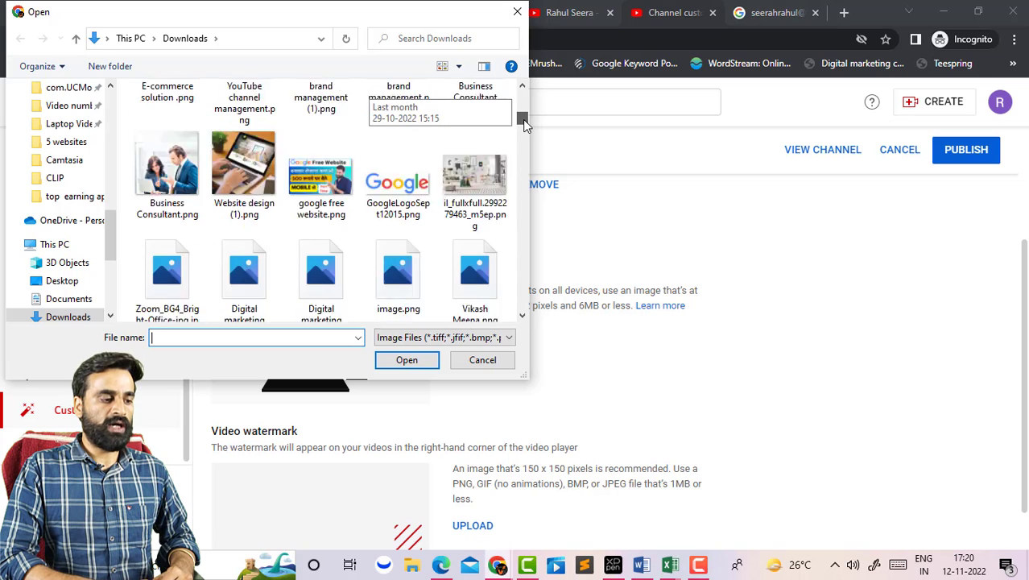
{"action": "scroll", "coordinate": [524, 123], "scroll_direction": "up", "scroll_amount": 2}
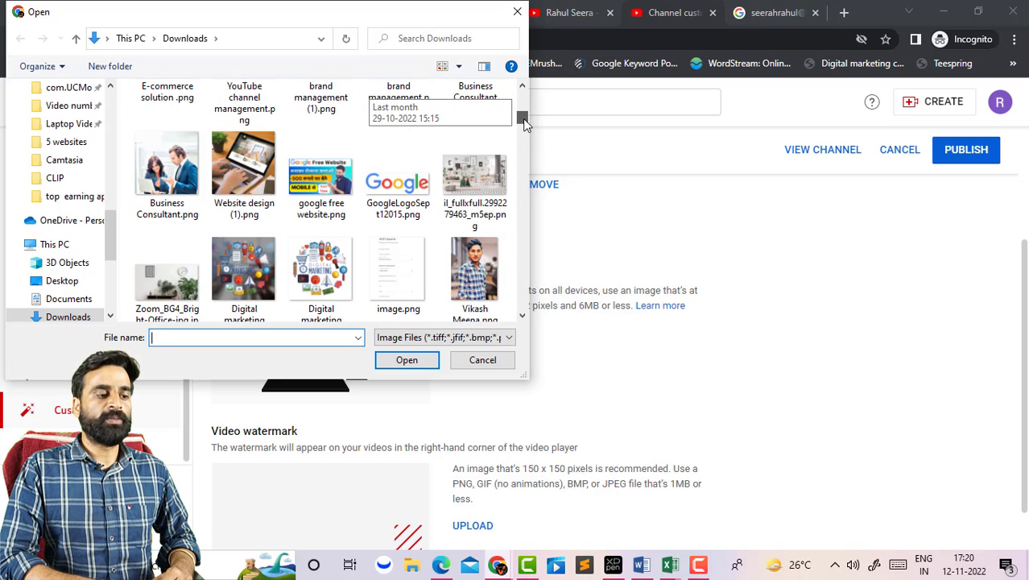
{"action": "left_click", "coordinate": [408, 186]}
{"action": "double_click", "coordinate": [409, 186]}
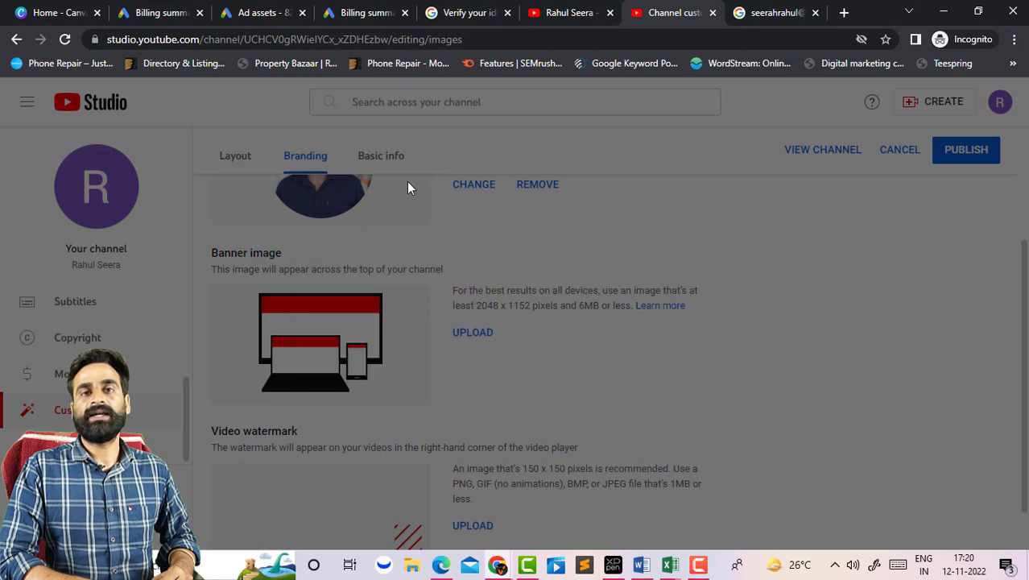
{"action": "left_click", "coordinate": [630, 358]}
Upload vvvvvvvc.png (Microsoft logo) as the banner image and apply the crop
{"action": "left_click", "coordinate": [468, 334]}
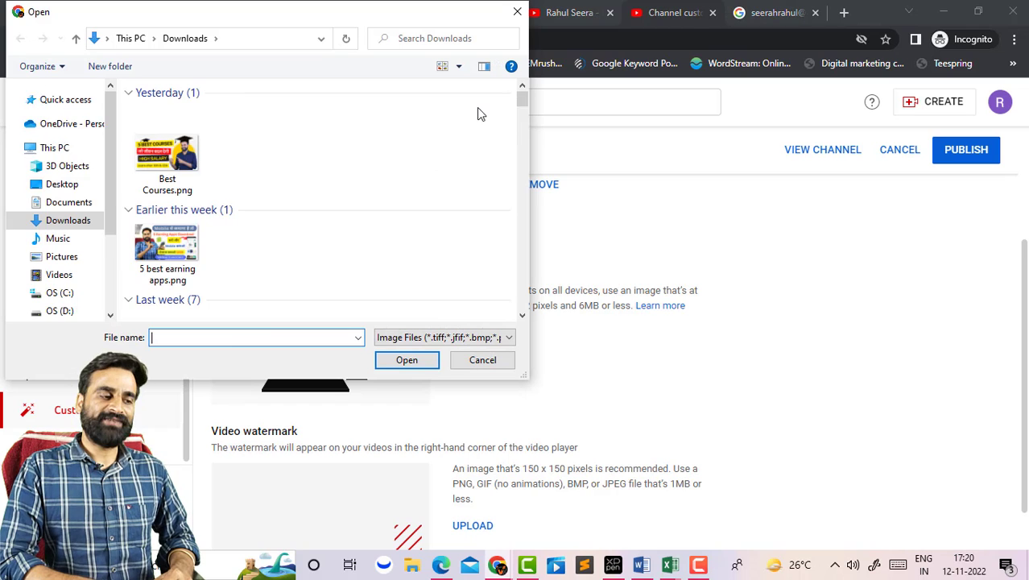
{"action": "left_click_drag", "start_coordinate": [522, 96], "coordinate": [524, 105]}
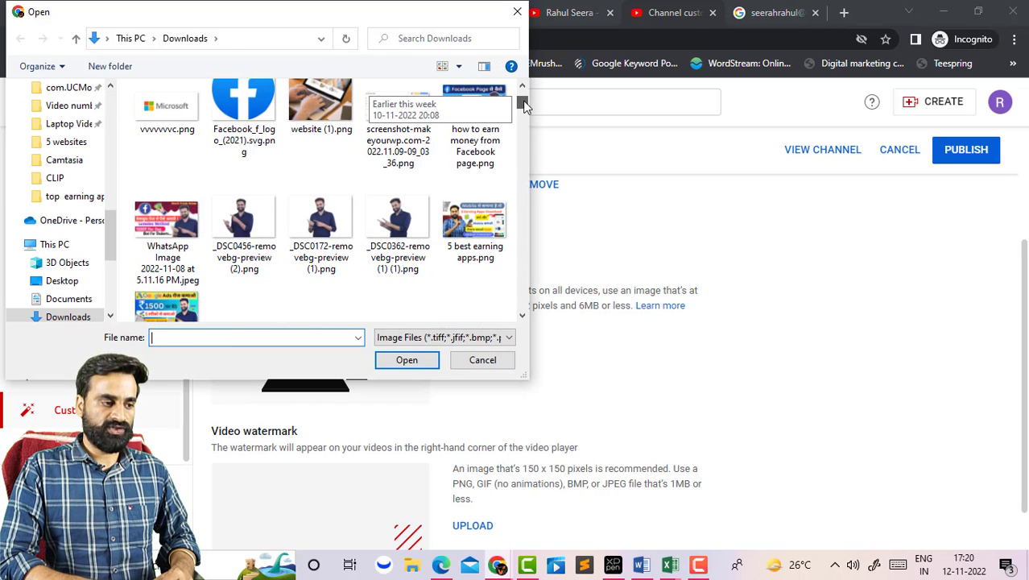
{"action": "left_click", "coordinate": [185, 117]}
{"action": "double_click", "coordinate": [185, 115]}
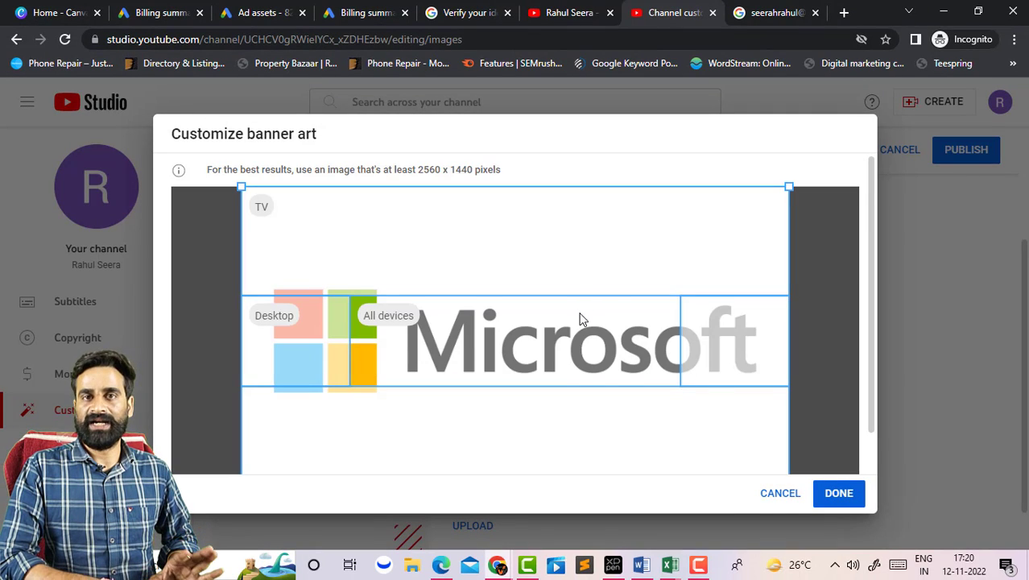
{"action": "left_click", "coordinate": [846, 496]}
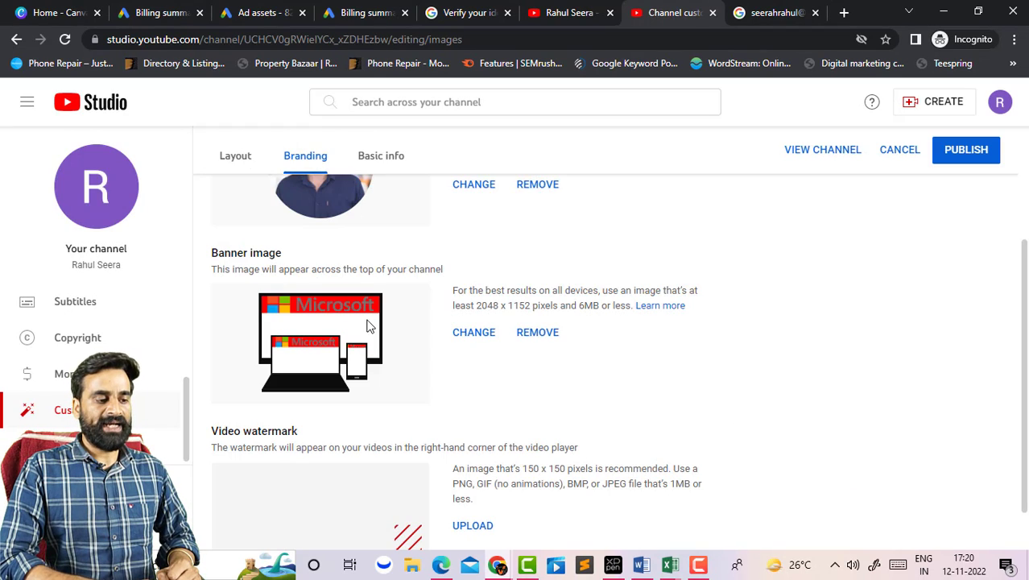
Upload _DSC0389-removebg-preview.png as the video watermark, displayed at the end of videos
{"action": "scroll", "coordinate": [949, 380], "scroll_direction": "down", "scroll_amount": 1}
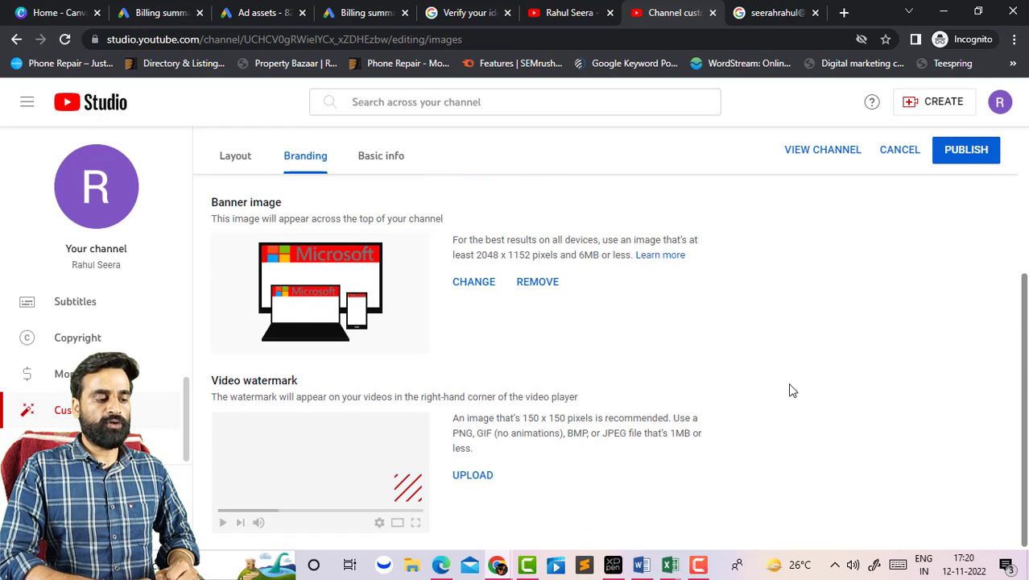
{"action": "left_click", "coordinate": [473, 475]}
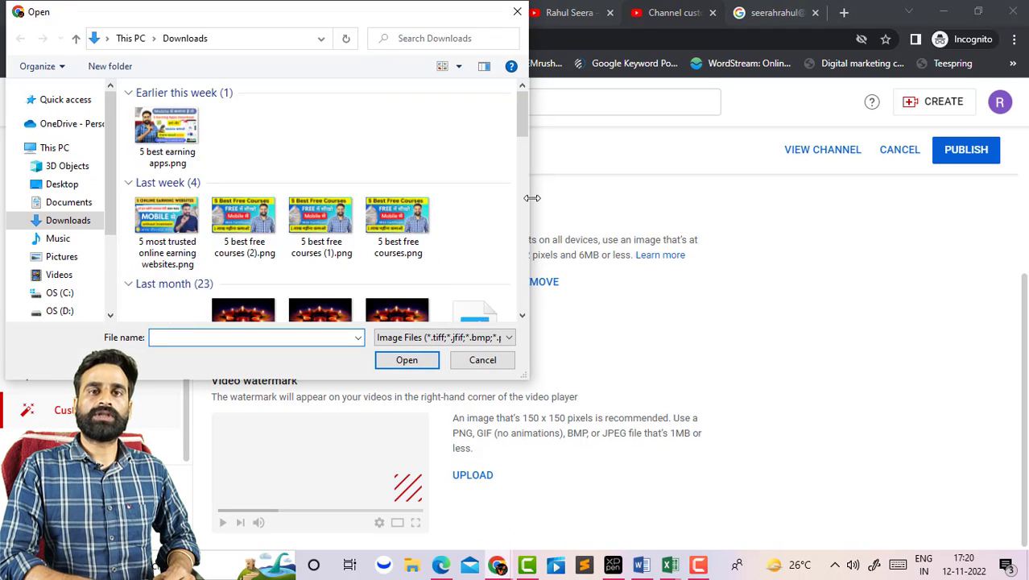
{"action": "left_click_drag", "start_coordinate": [524, 95], "coordinate": [521, 161]}
{"action": "double_click", "coordinate": [168, 146]}
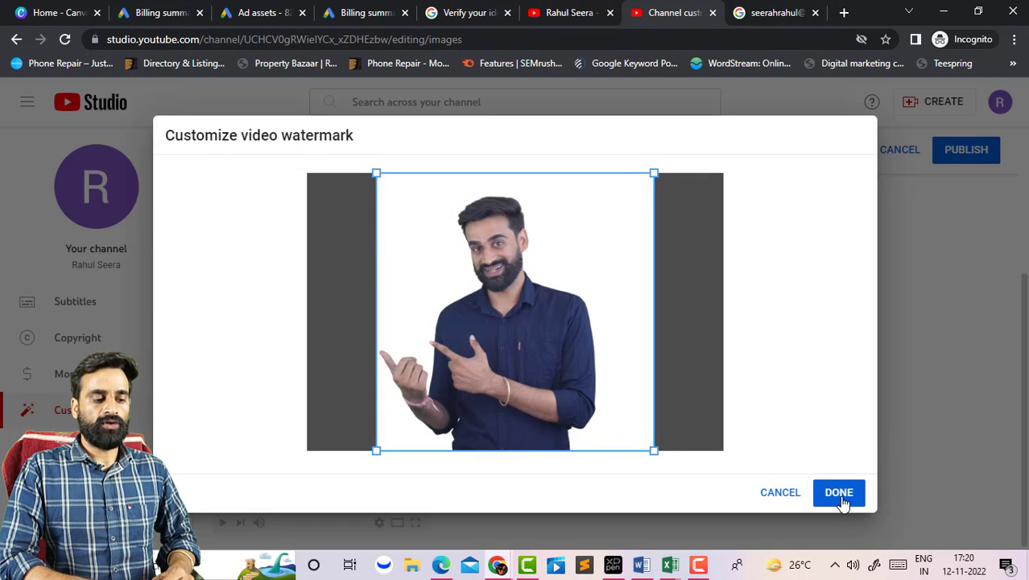
{"action": "left_click", "coordinate": [840, 492]}
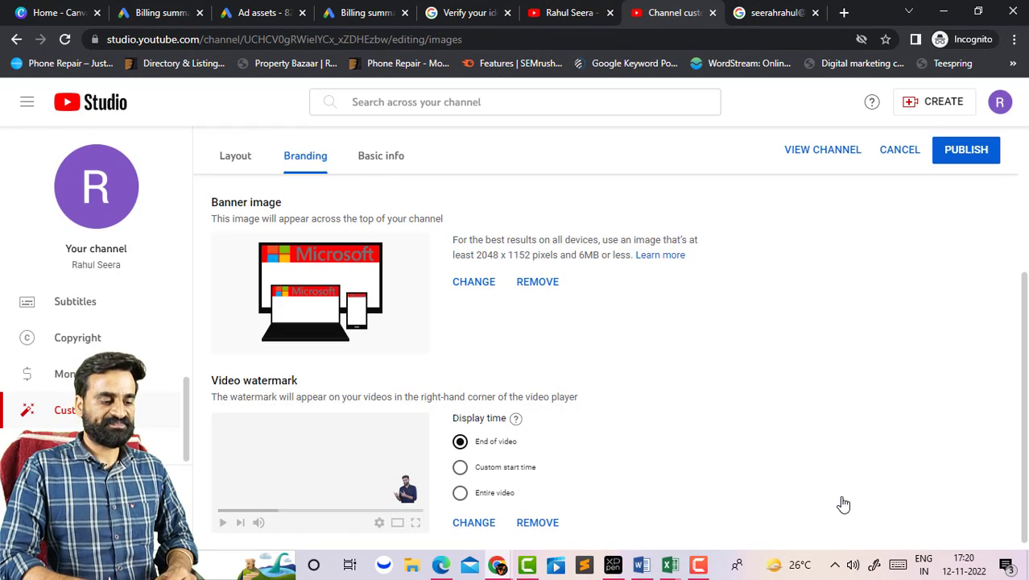
{"action": "left_click_drag", "start_coordinate": [1024, 308], "coordinate": [1024, 166]}
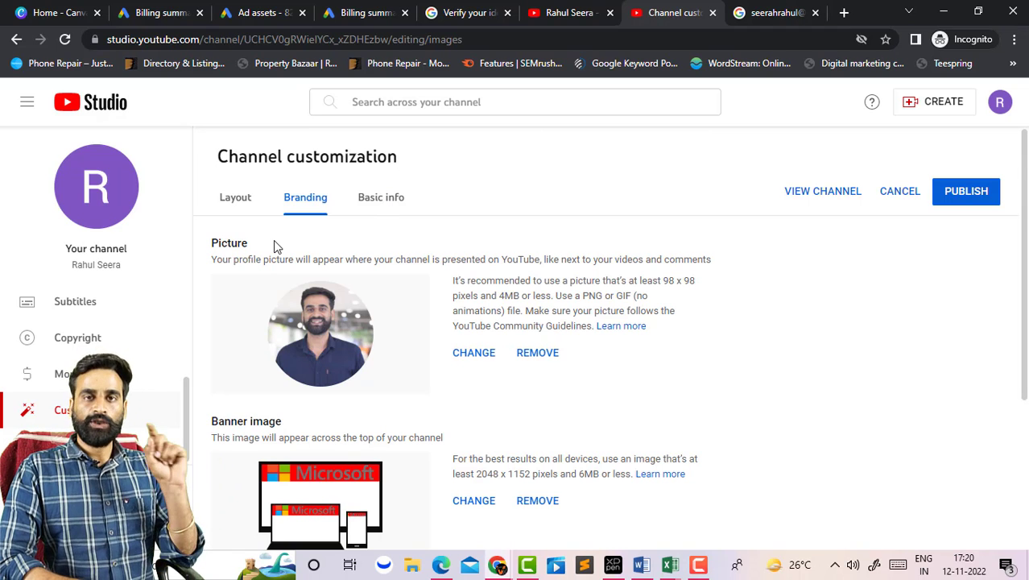
Write a Basic info description about digital marketing, money making tips, affiliate marketing and blogging videos
{"action": "left_click", "coordinate": [380, 202]}
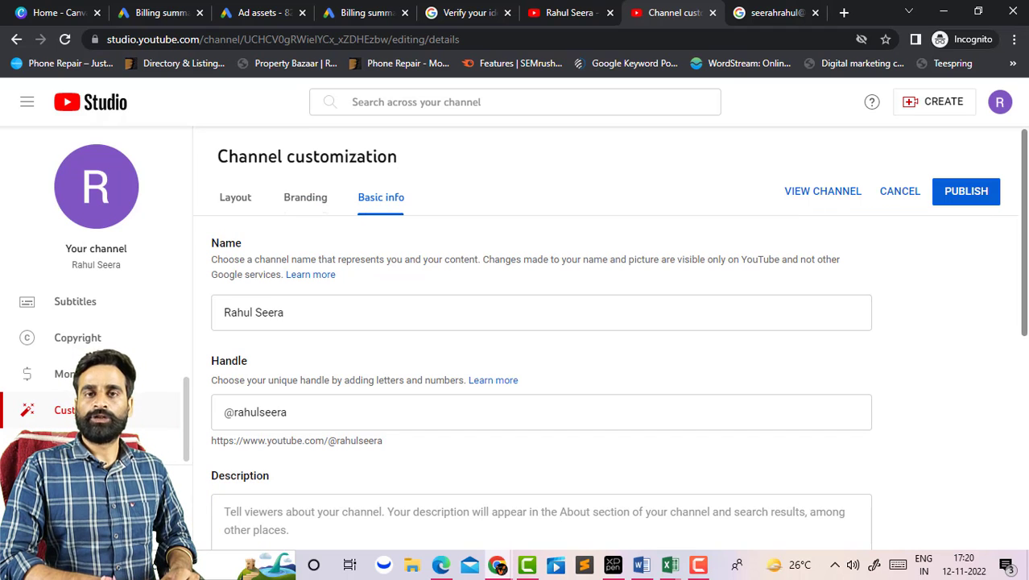
{"action": "scroll", "coordinate": [1017, 207], "scroll_direction": "down", "scroll_amount": 2}
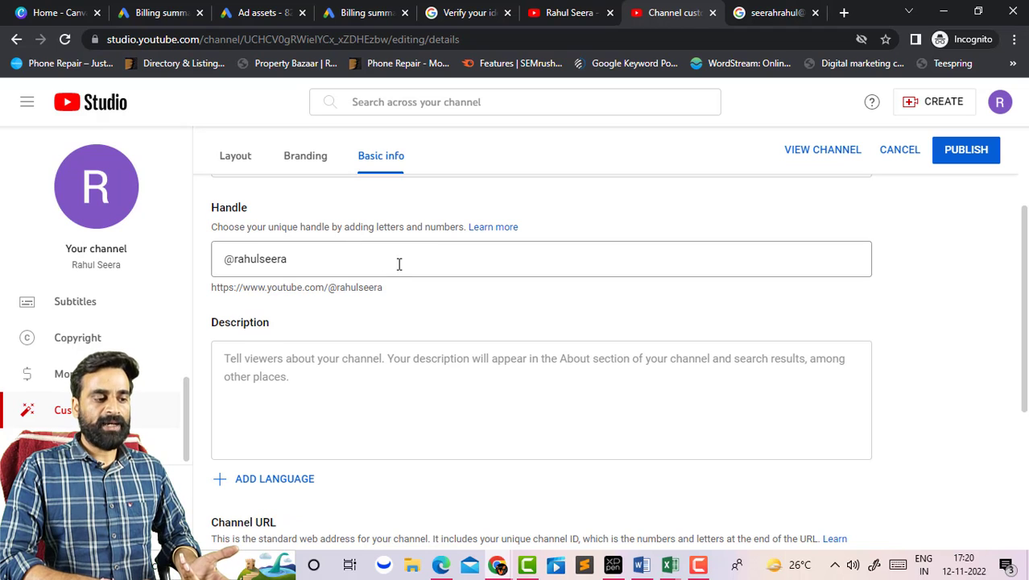
{"action": "scroll", "coordinate": [499, 265], "scroll_direction": "down", "scroll_amount": 2}
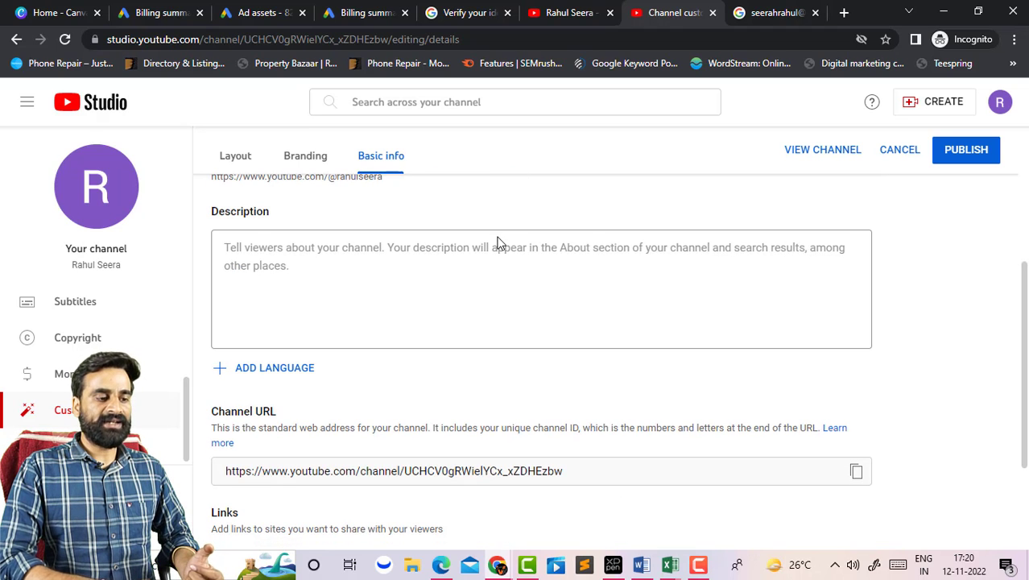
{"action": "left_click", "coordinate": [457, 251]}
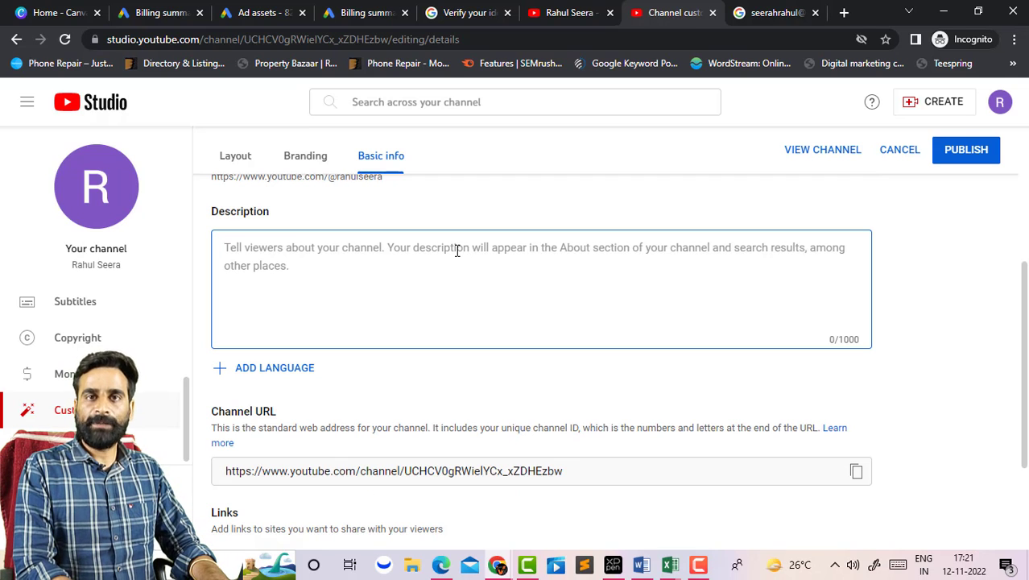
{"action": "type", "text": "in "}
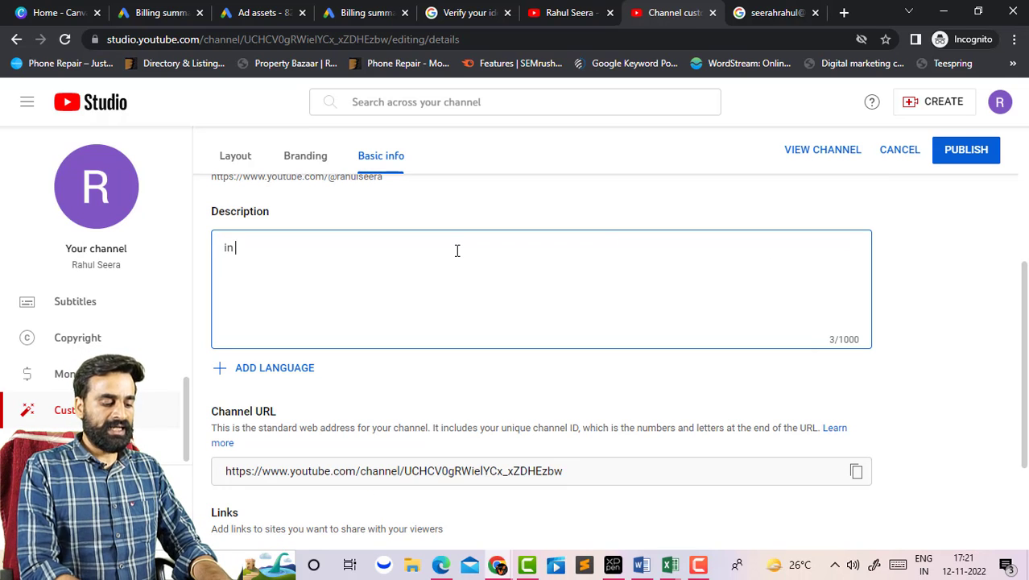
{"action": "type", "text": "this cha"}
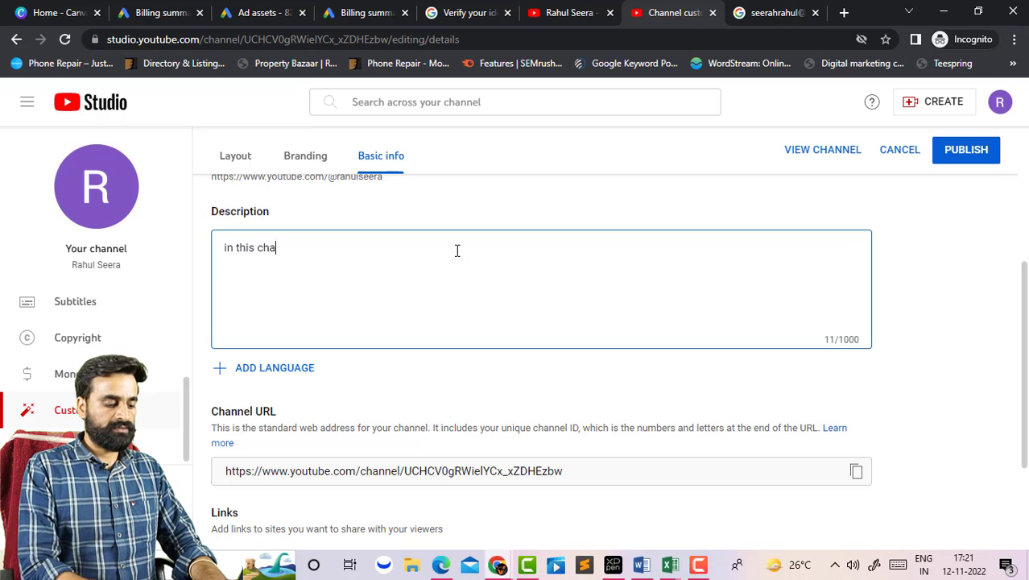
{"action": "type", "text": "nnel i wi"}
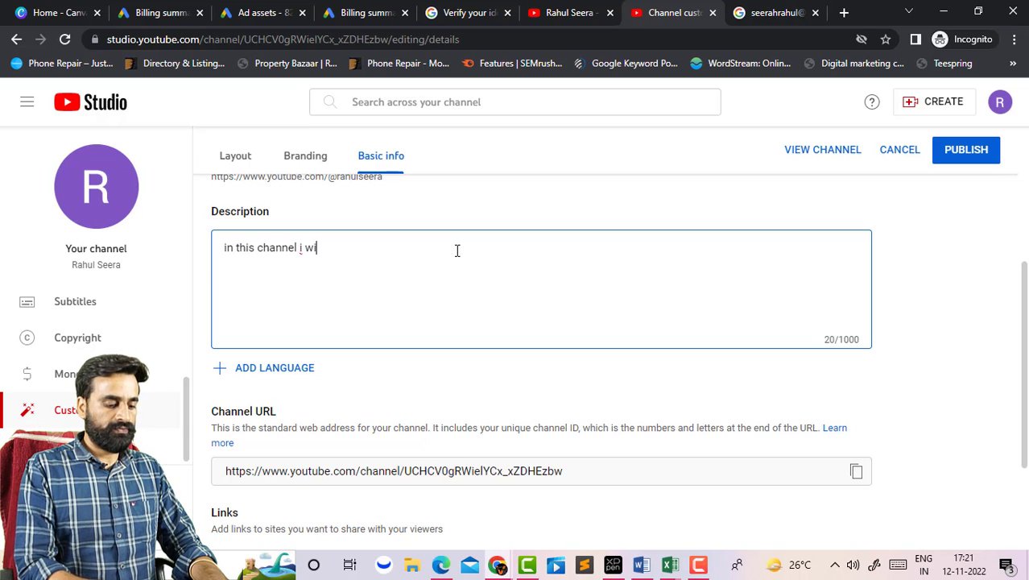
{"action": "type", "text": "ll upl"}
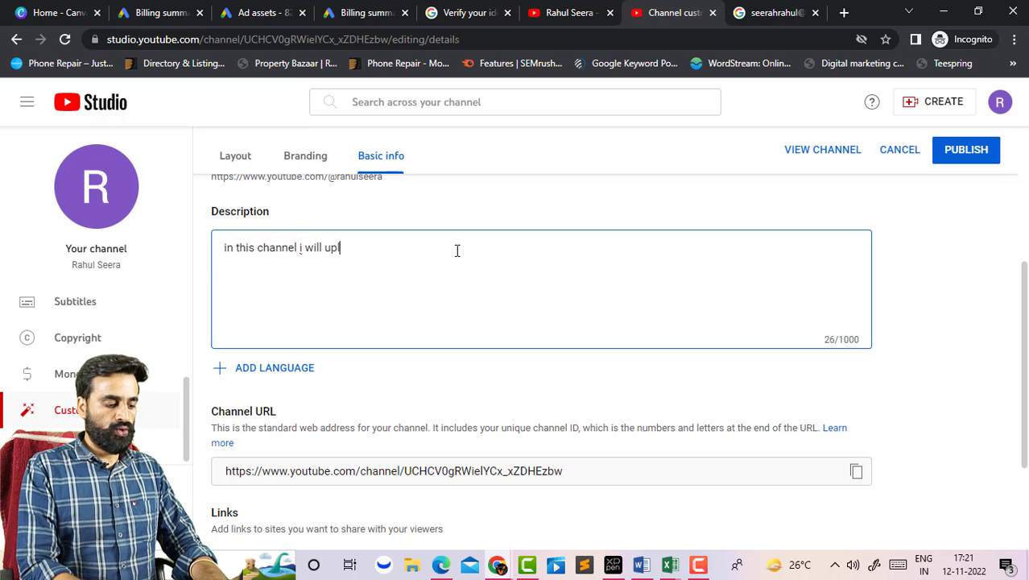
{"action": "type", "text": "oad videos about digital ma"}
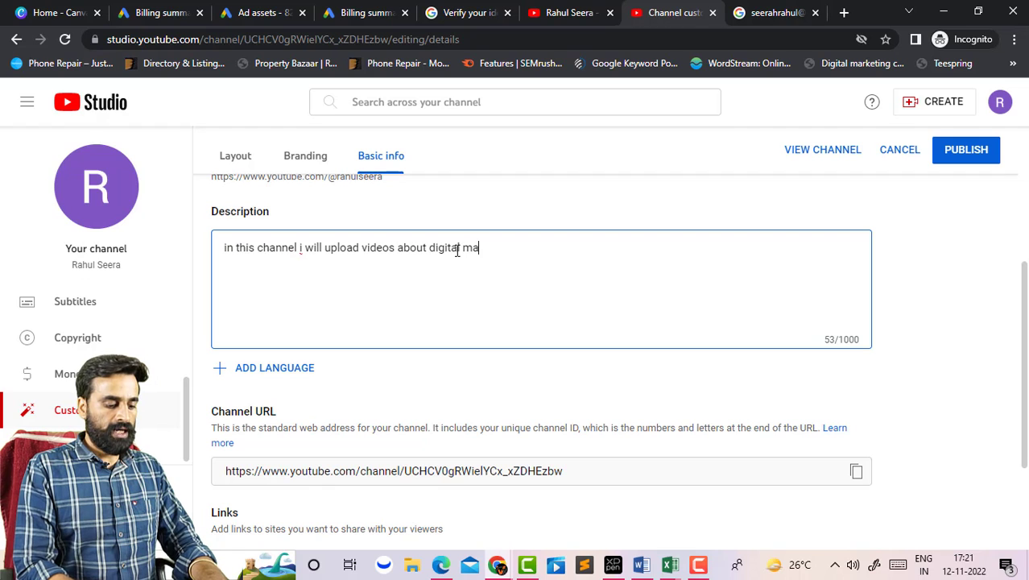
{"action": "type", "text": "rketing, money making tips video"}
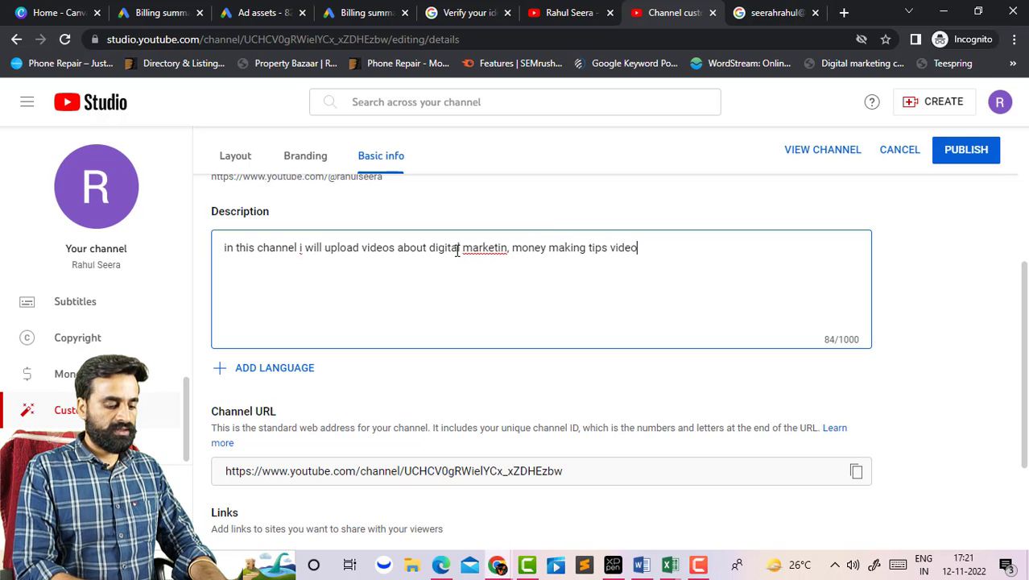
{"action": "type", "text": " , affilaite marketing video"}
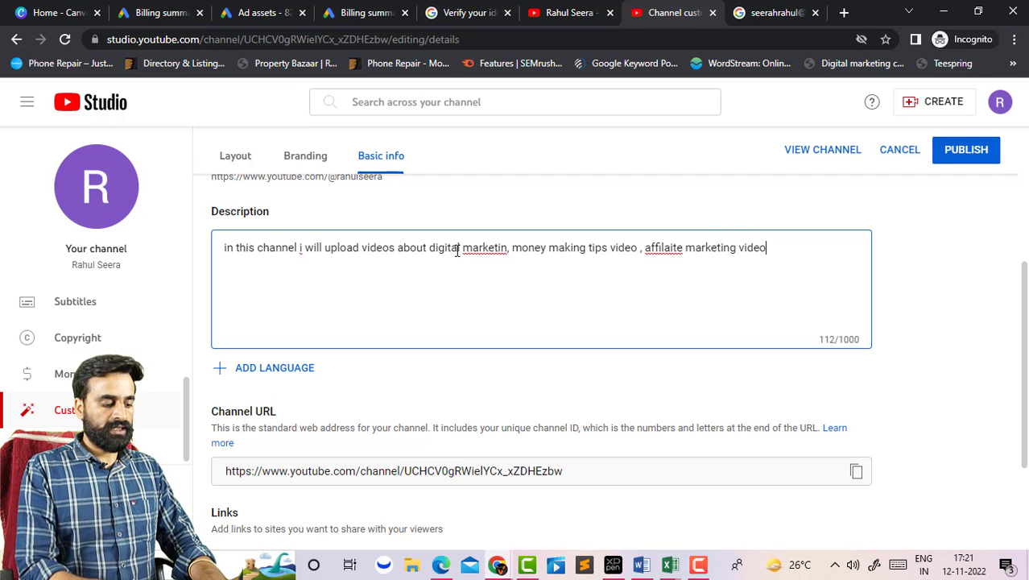
{"action": "type", "text": "s, blogging and all"}
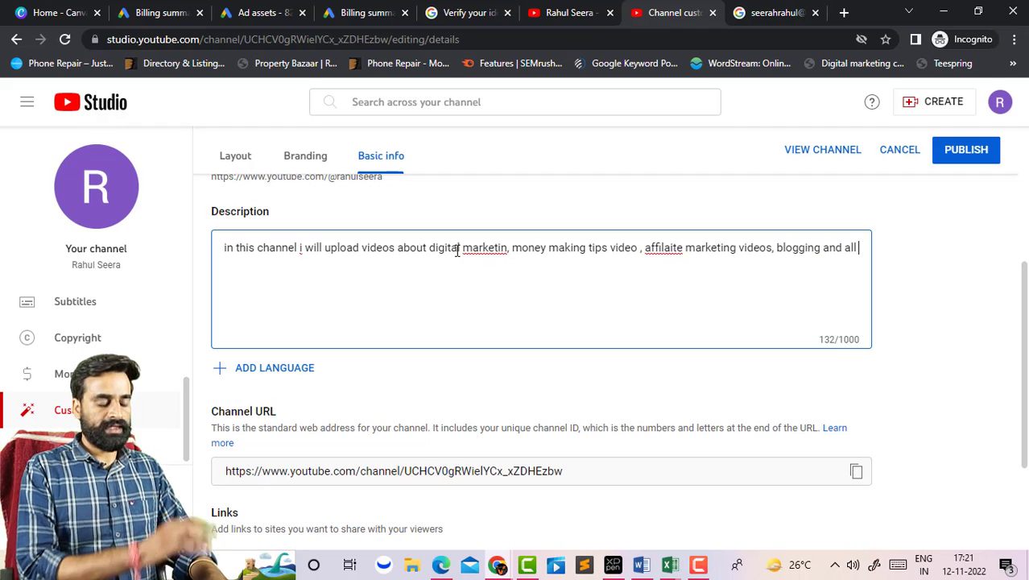
{"action": "type", "text": " type videos"}
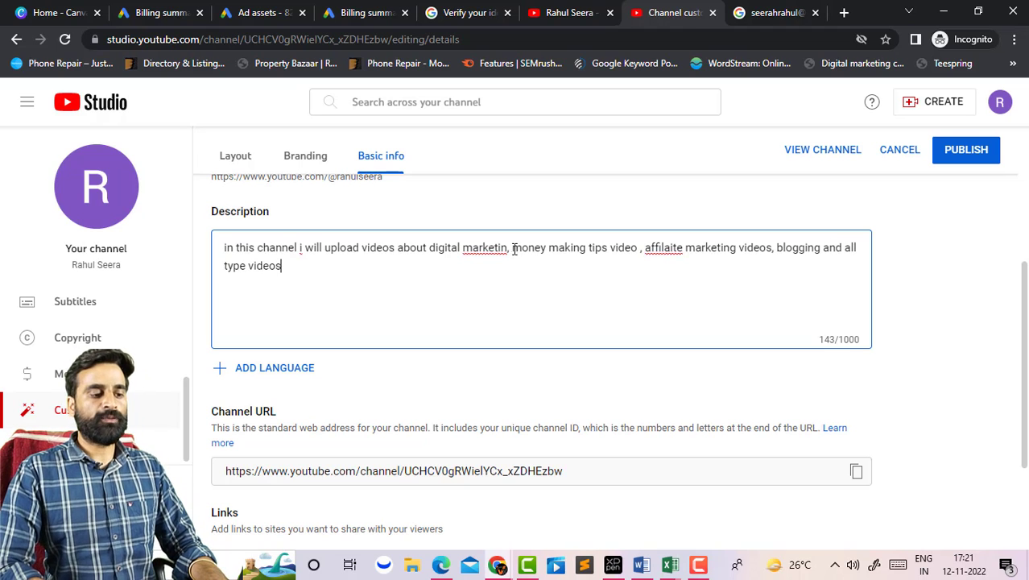
Correct the misspellings 'marketin' to 'marketing' and 'affilaite' to 'affiliate'
{"action": "right_click", "coordinate": [500, 247]}
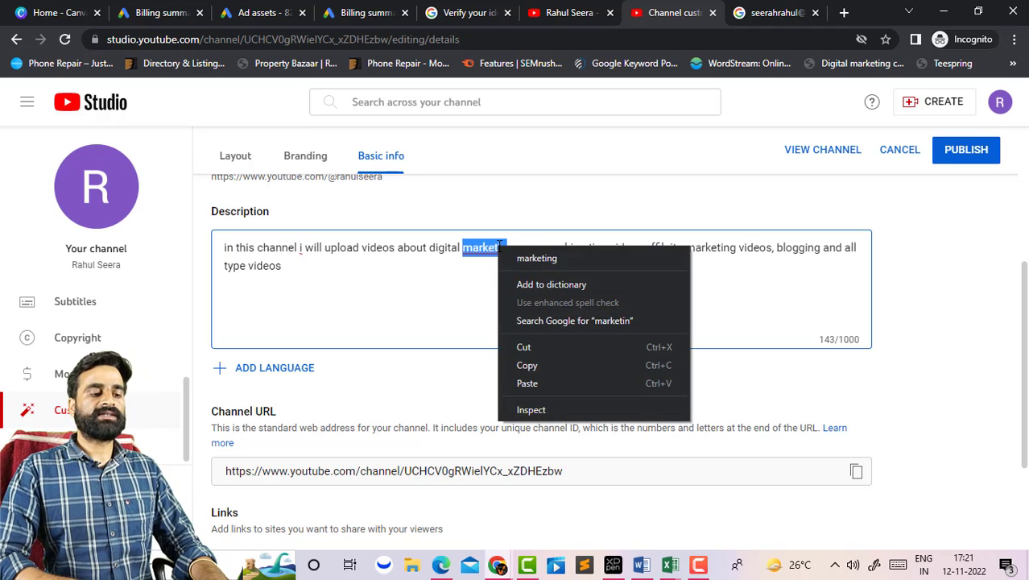
{"action": "left_click", "coordinate": [529, 256]}
{"action": "right_click", "coordinate": [667, 250]}
{"action": "left_click", "coordinate": [698, 265]}
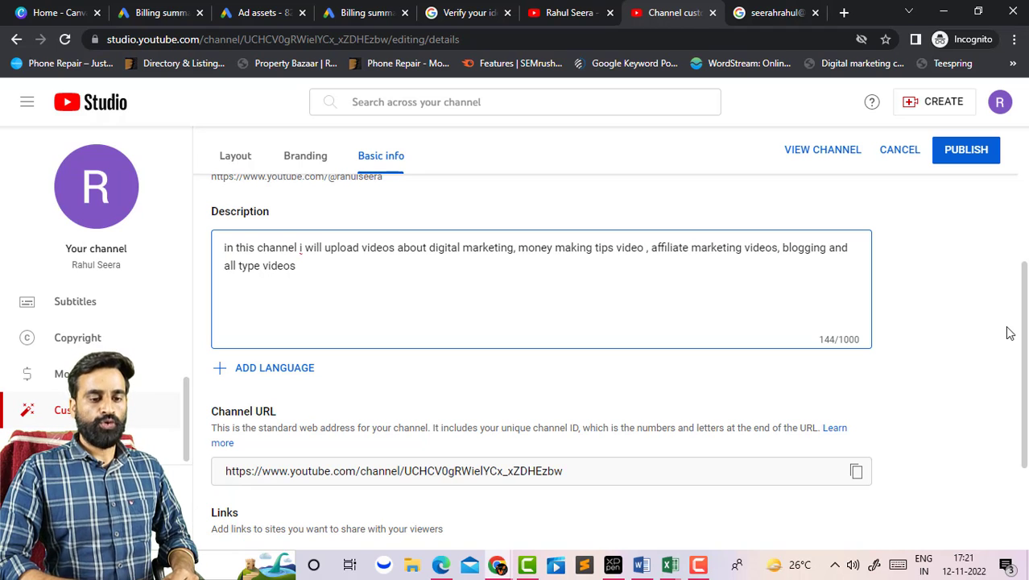
Add an empty link row with Link title and URL fields under Links
{"action": "scroll", "coordinate": [1020, 335], "scroll_direction": "down", "scroll_amount": 1}
{"action": "scroll", "coordinate": [564, 339], "scroll_direction": "down", "scroll_amount": 2}
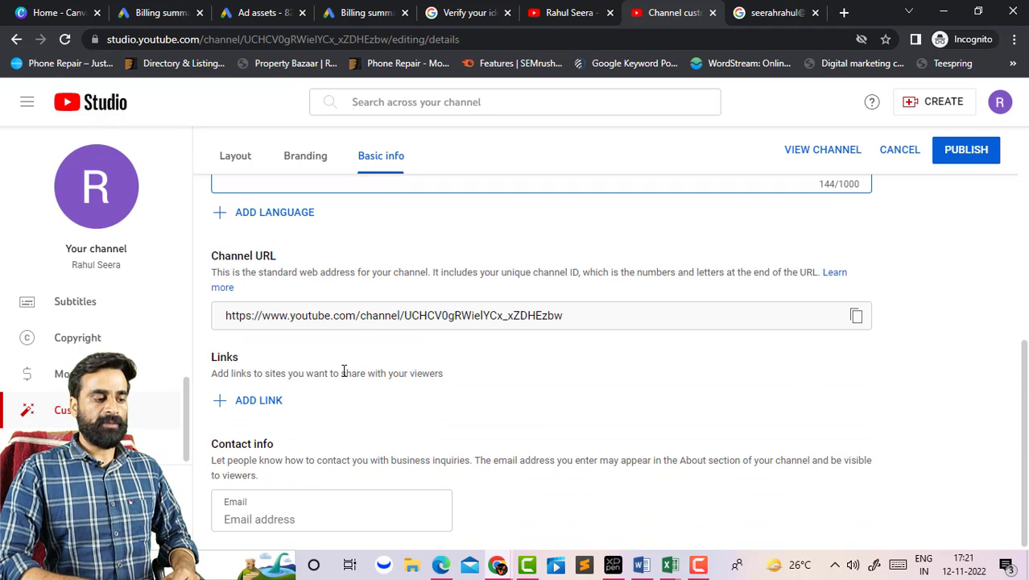
{"action": "left_click", "coordinate": [253, 402]}
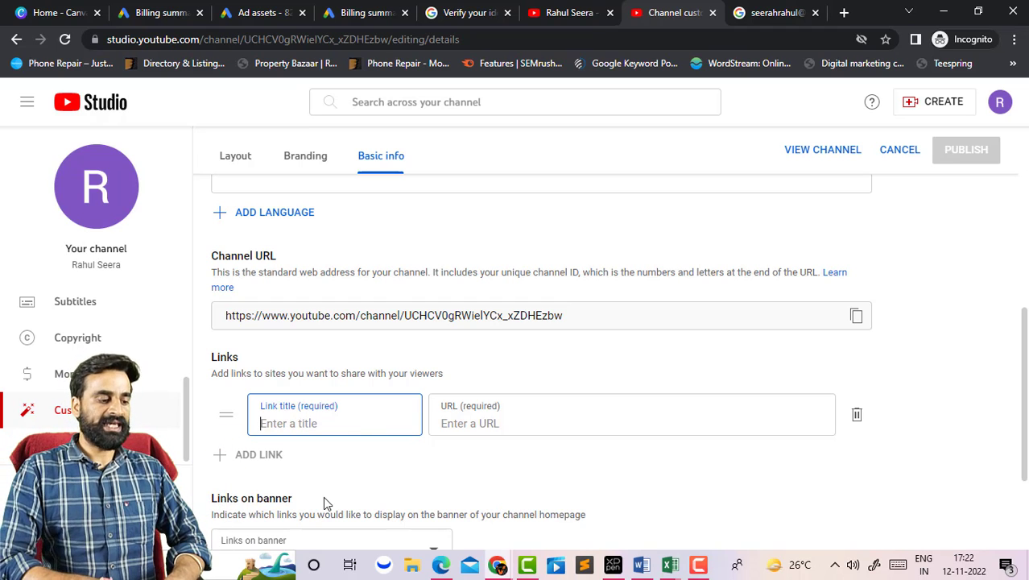
{"action": "scroll", "coordinate": [618, 362], "scroll_direction": "down", "scroll_amount": 3}
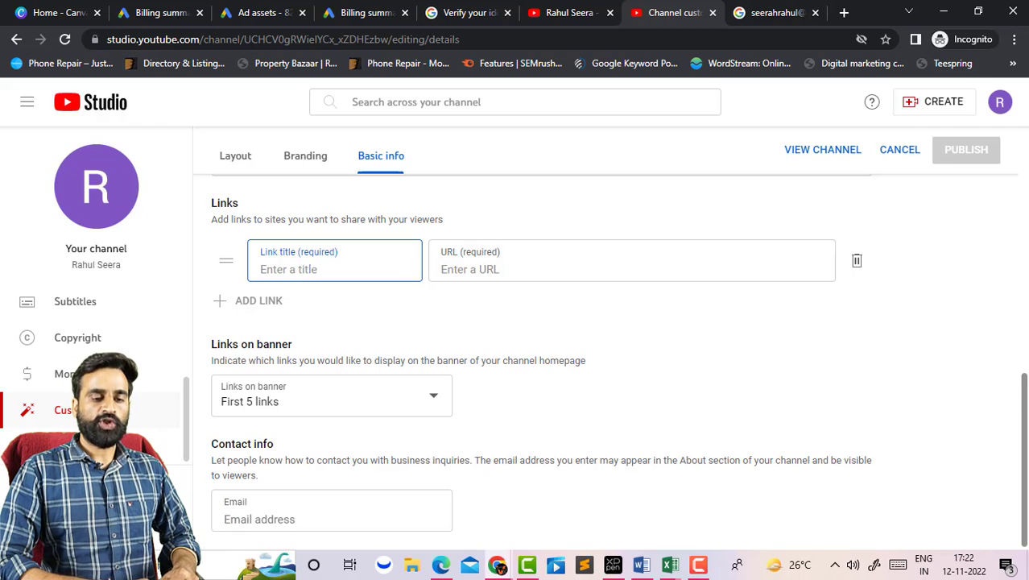
{"action": "scroll", "coordinate": [1026, 207], "scroll_direction": "up", "scroll_amount": 10}
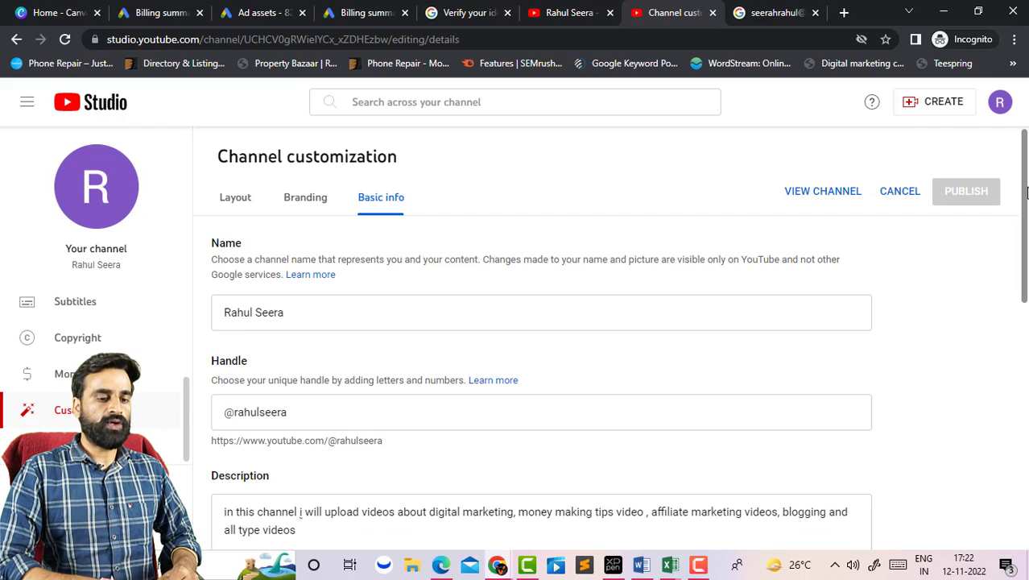
Publish the new profile photo, watermark and description from the Channel customization page
{"action": "scroll", "coordinate": [1026, 207], "scroll_direction": "down", "scroll_amount": 10}
{"action": "scroll", "coordinate": [1025, 278], "scroll_direction": "up", "scroll_amount": 10}
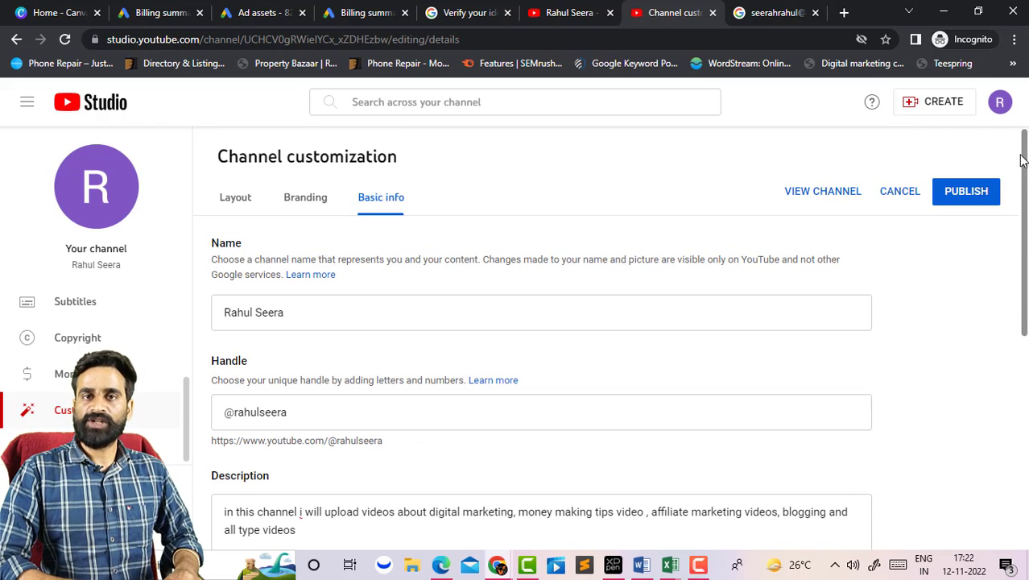
{"action": "left_click", "coordinate": [969, 193]}
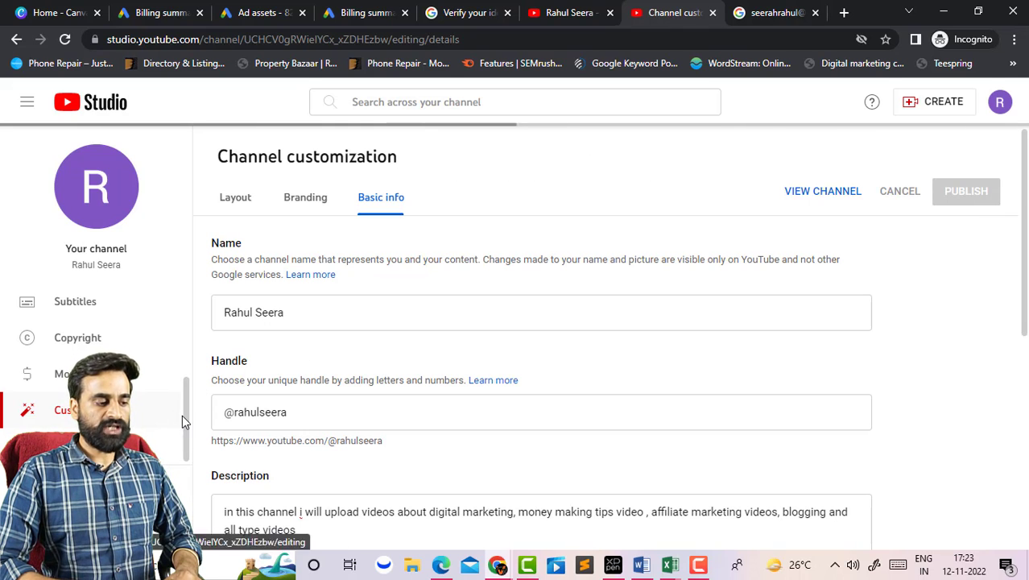
{"action": "left_click_drag", "start_coordinate": [183, 415], "coordinate": [181, 274]}
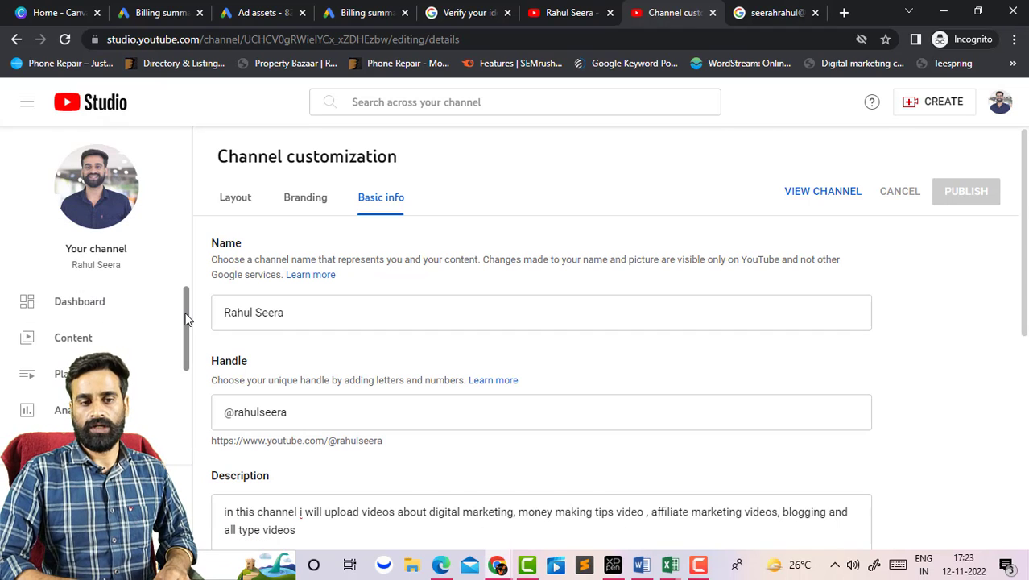
Go to Your channel from the account menu to see the Microsoft banner and headshot
{"action": "left_click", "coordinate": [998, 105]}
{"action": "left_click", "coordinate": [880, 191]}
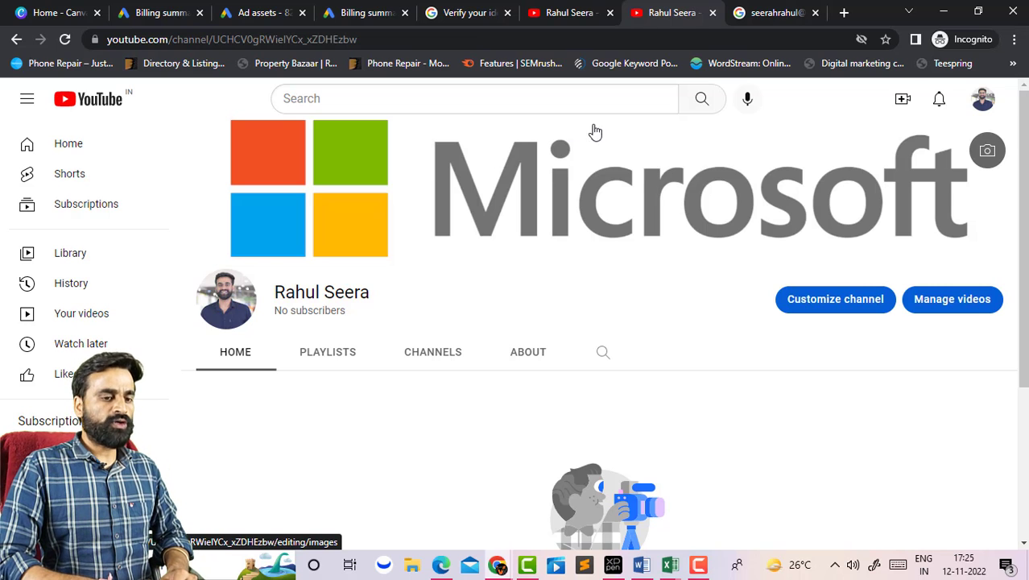
Open YouTube Studio from the account menu and bring up Settings on the General tab
{"action": "left_click", "coordinate": [984, 99]}
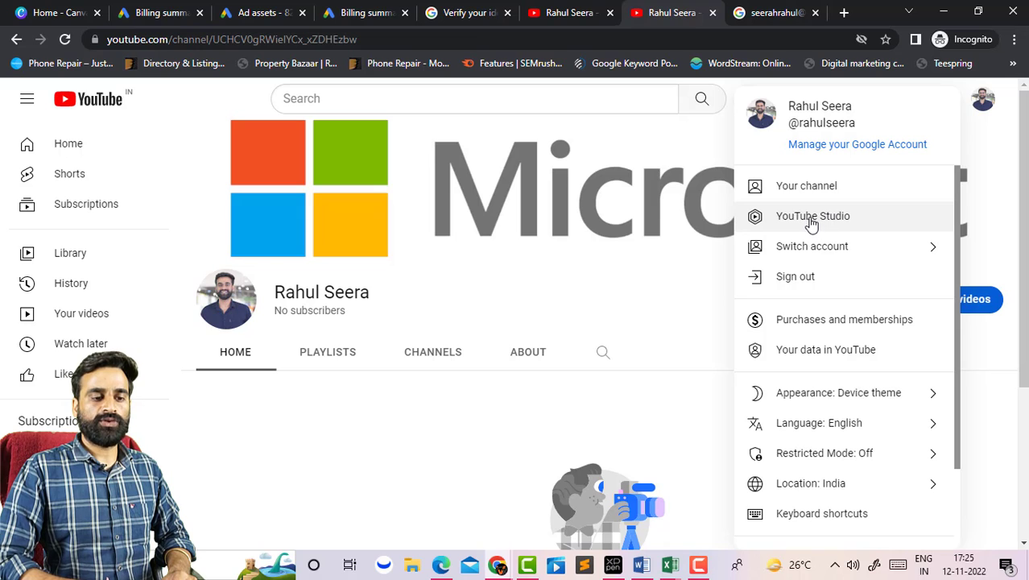
{"action": "left_click", "coordinate": [812, 223]}
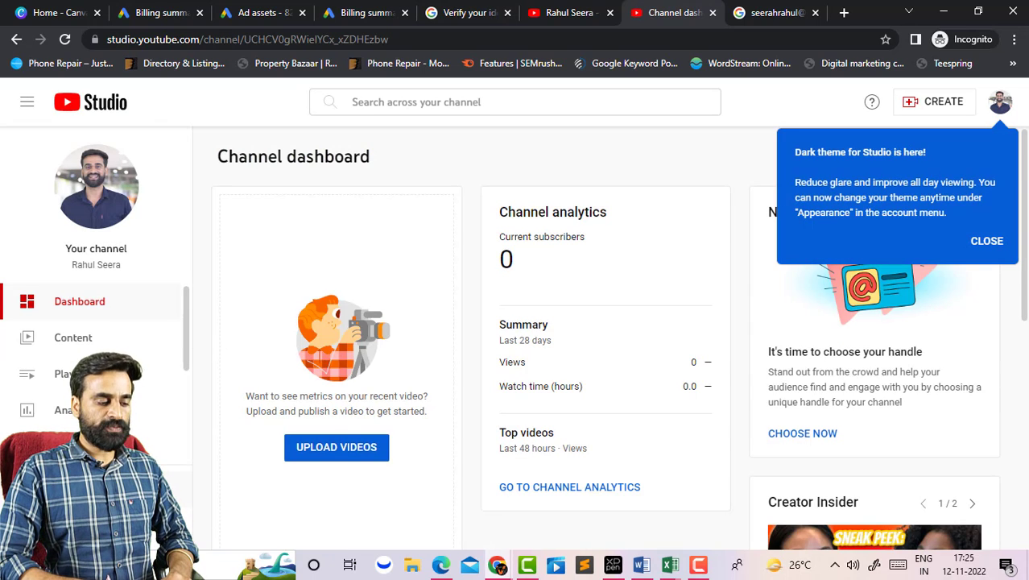
{"action": "left_click", "coordinate": [81, 538]}
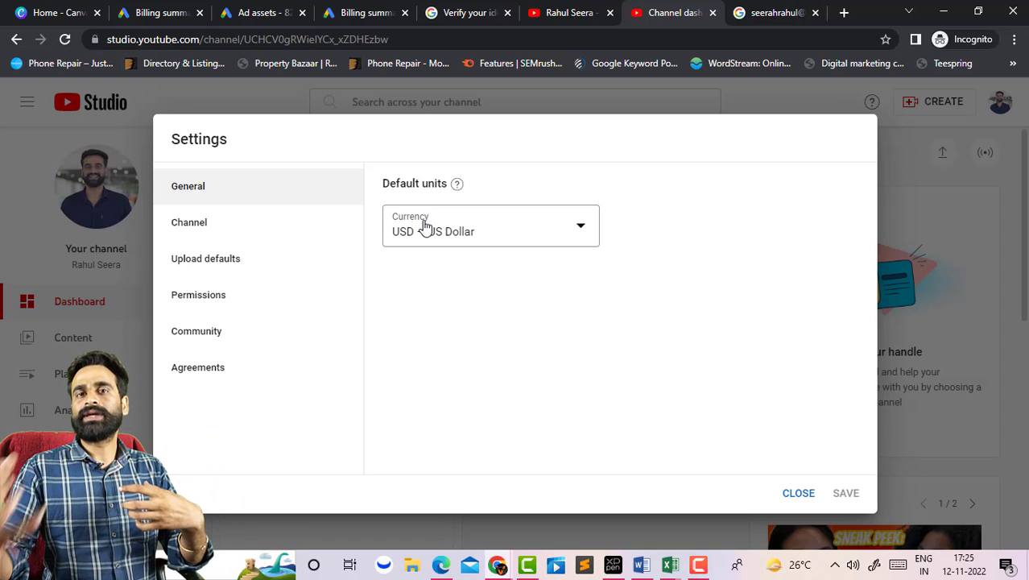
Keep the default currency as US Dollar and set the country of residence to India
{"action": "left_click", "coordinate": [490, 232]}
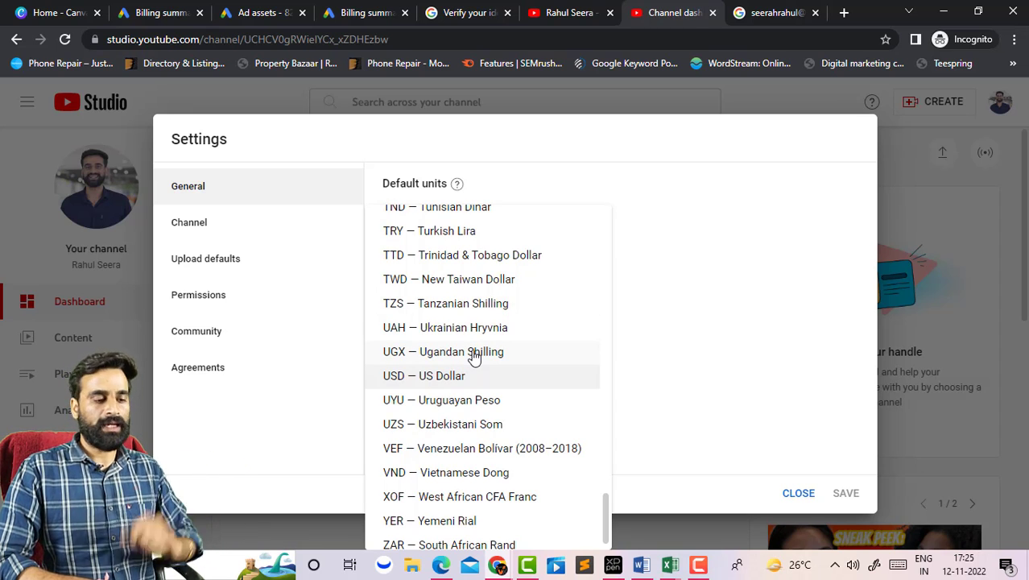
{"action": "left_click", "coordinate": [734, 256]}
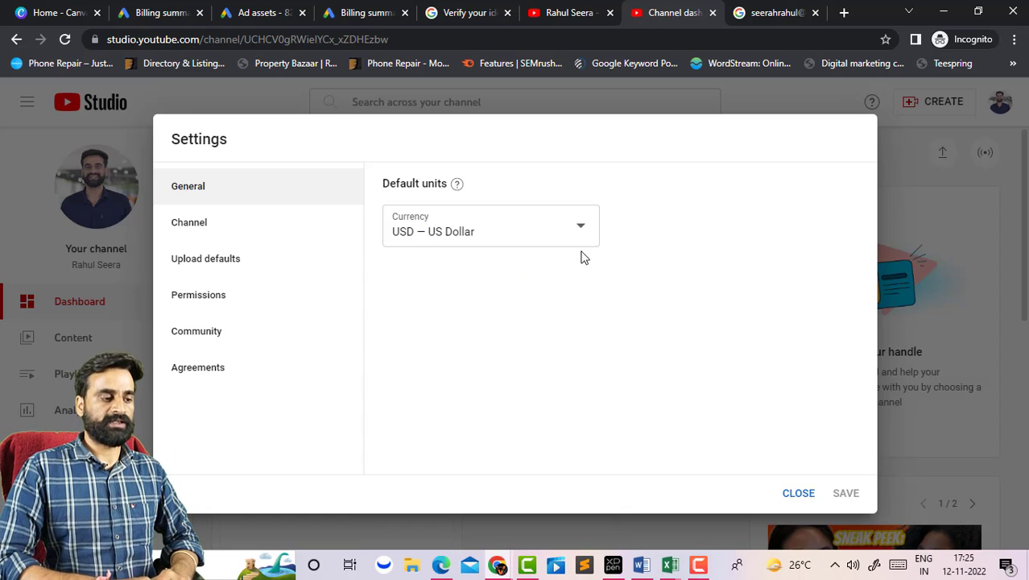
{"action": "left_click", "coordinate": [258, 234]}
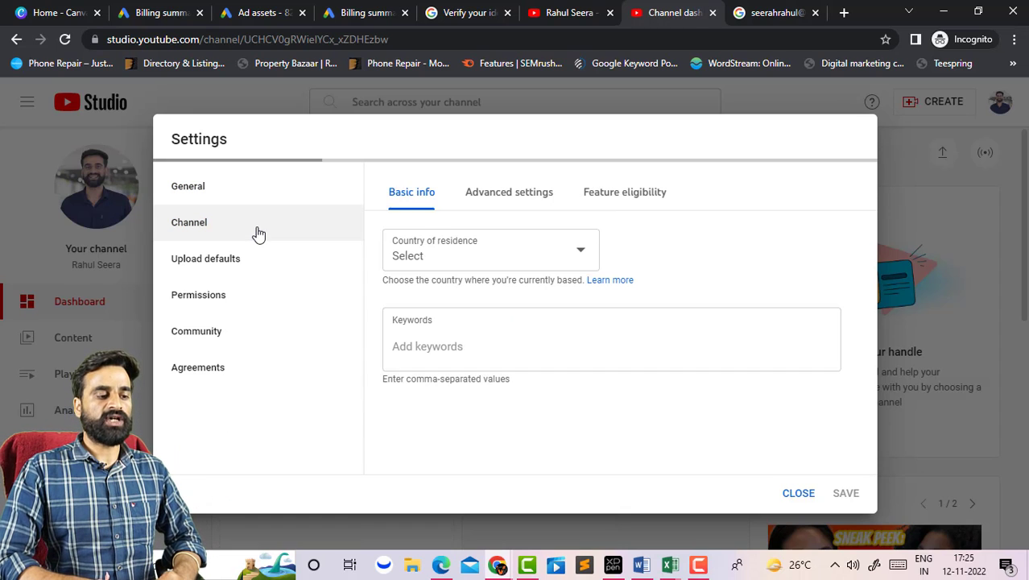
{"action": "left_click", "coordinate": [465, 257]}
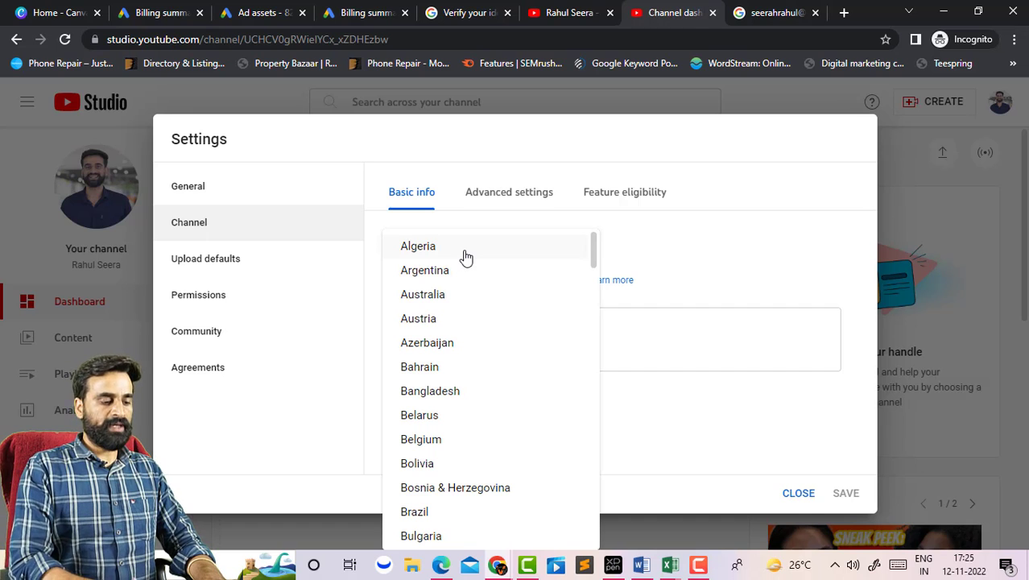
{"action": "left_click_drag", "start_coordinate": [593, 248], "coordinate": [593, 356]}
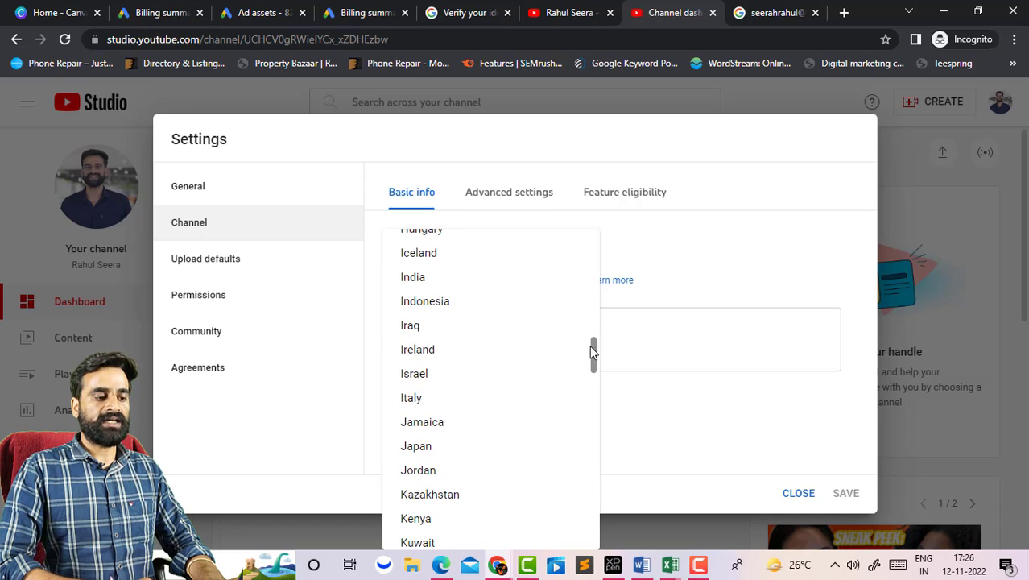
{"action": "left_click", "coordinate": [440, 284]}
Add channel keywords digital marketing, make money online and how to earn money
{"action": "left_click", "coordinate": [454, 347]}
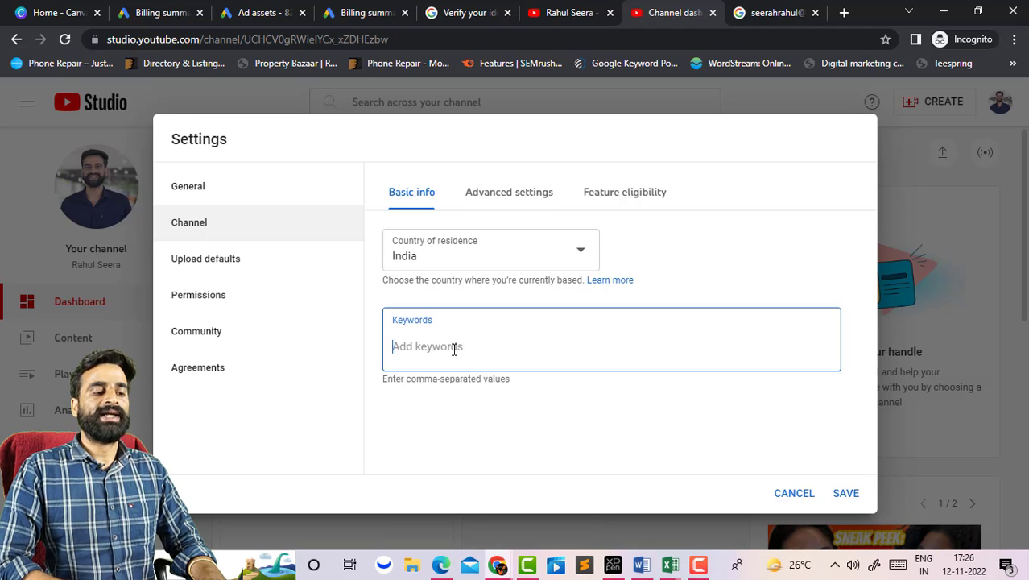
{"action": "type", "text": "digital marketing"}
{"action": "key", "text": "Return"}
{"action": "type", "text": "make money online"}
{"action": "key", "text": "Return"}
{"action": "type", "text": "how to "}
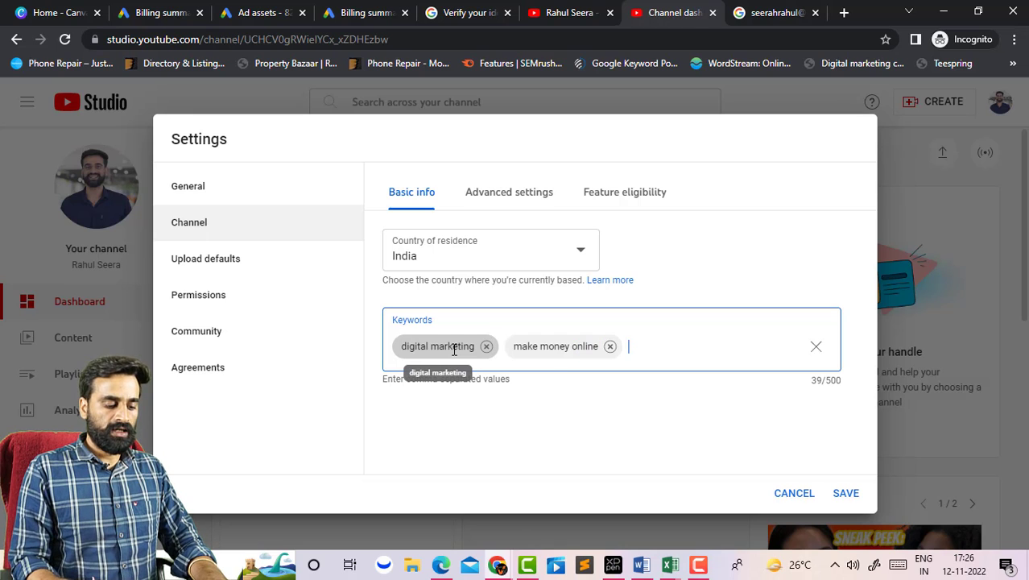
{"action": "type", "text": "earn money"}
{"action": "key", "text": "Return"}
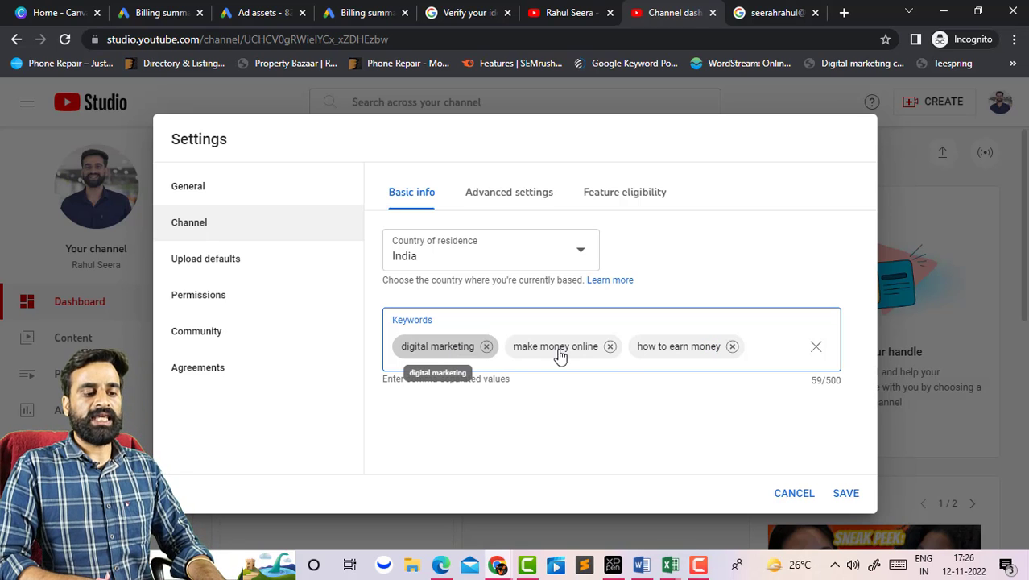
{"action": "left_click", "coordinate": [517, 191]}
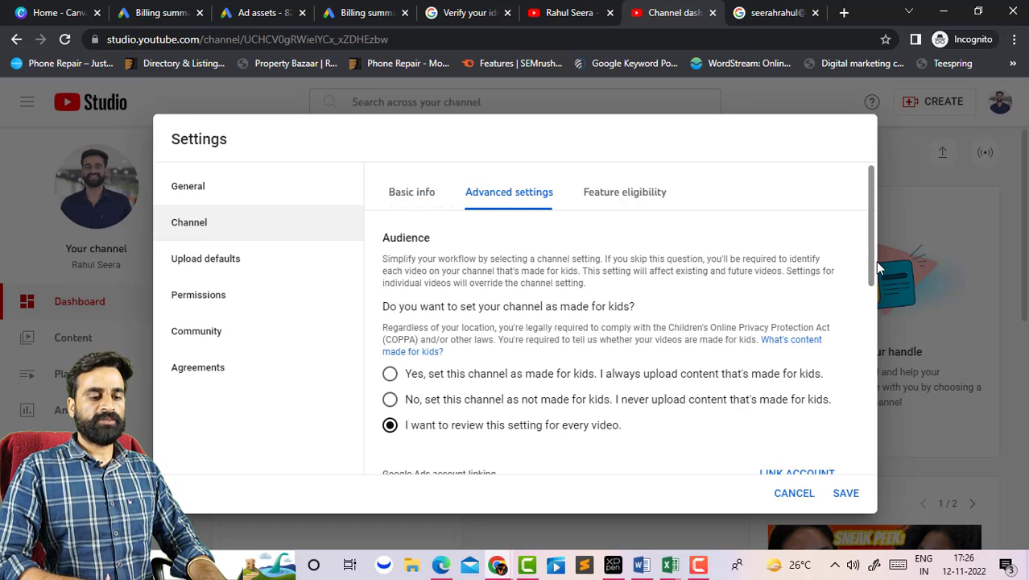
Choose 'No, set this channel as not made for kids' under Audience and view Feature eligibility
{"action": "left_click_drag", "start_coordinate": [874, 248], "coordinate": [870, 302]}
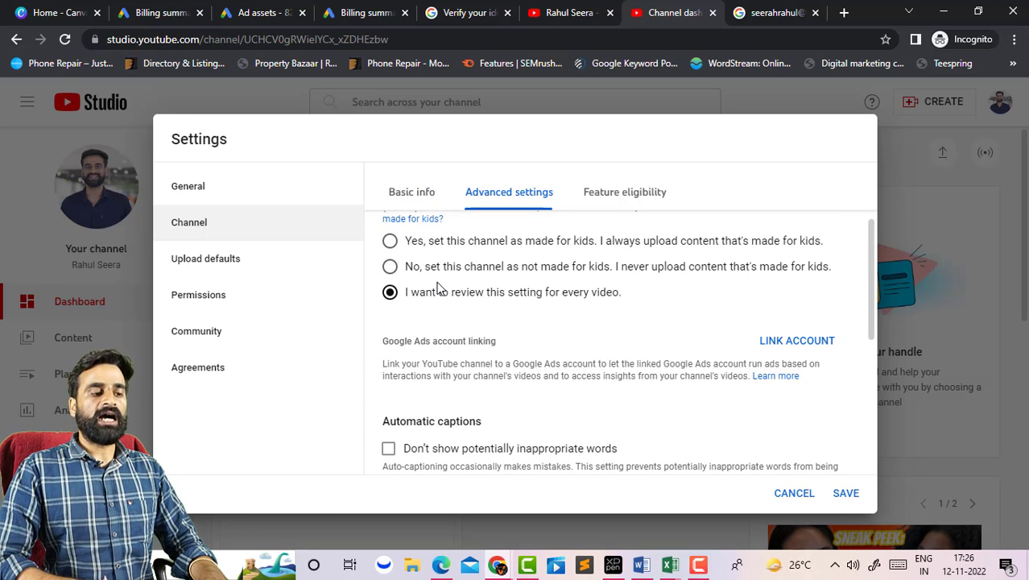
{"action": "left_click", "coordinate": [390, 267]}
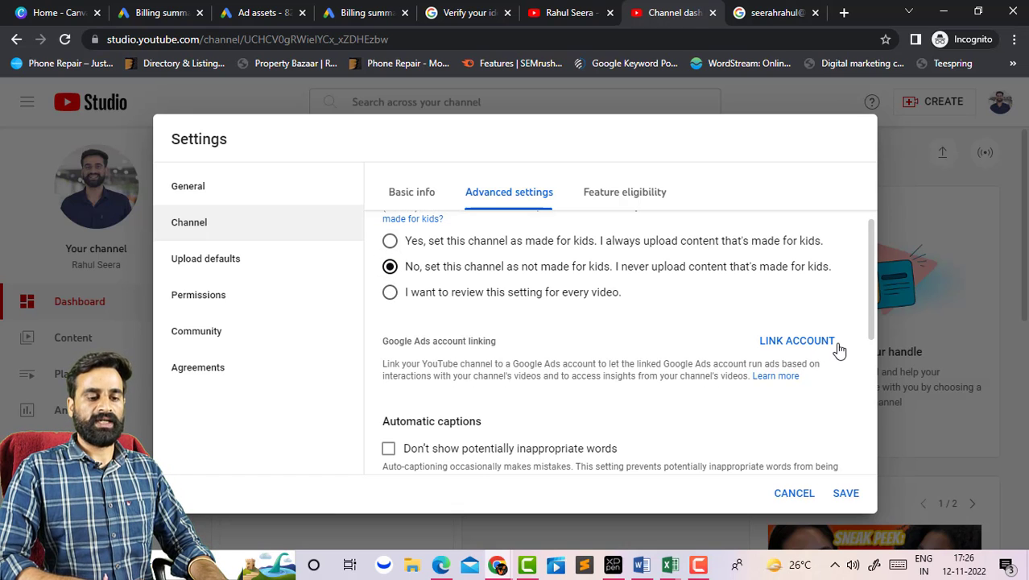
{"action": "left_click_drag", "start_coordinate": [873, 271], "coordinate": [869, 208]}
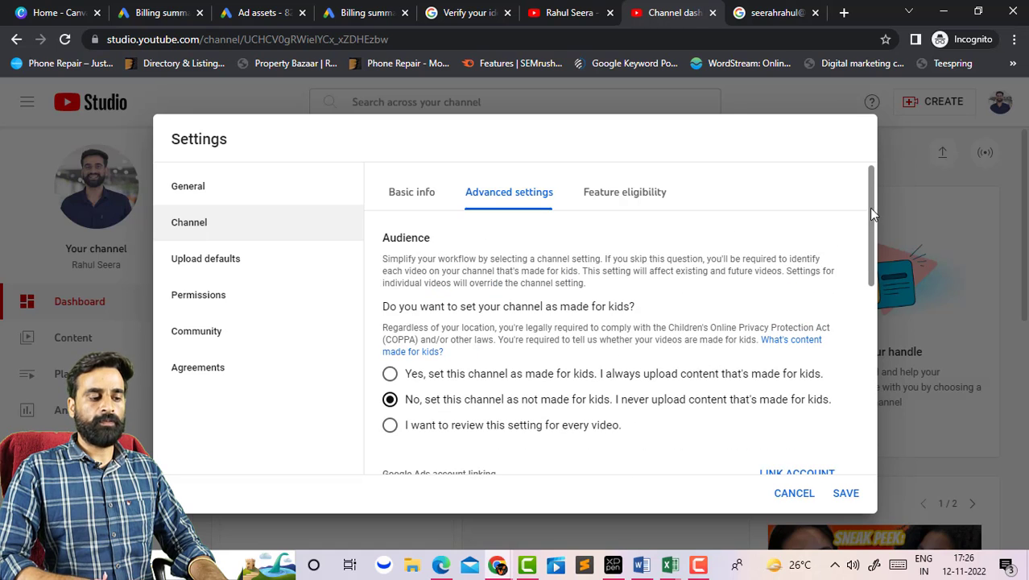
{"action": "left_click", "coordinate": [647, 195]}
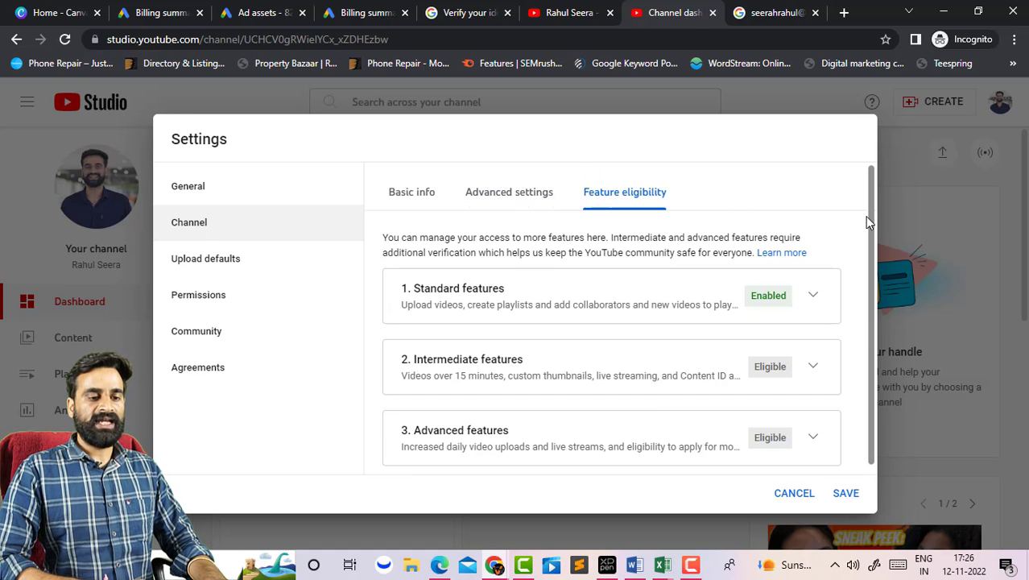
Expand the Standard and Advanced features panels to read their requirements
{"action": "scroll", "coordinate": [873, 249], "scroll_direction": "down", "scroll_amount": 1}
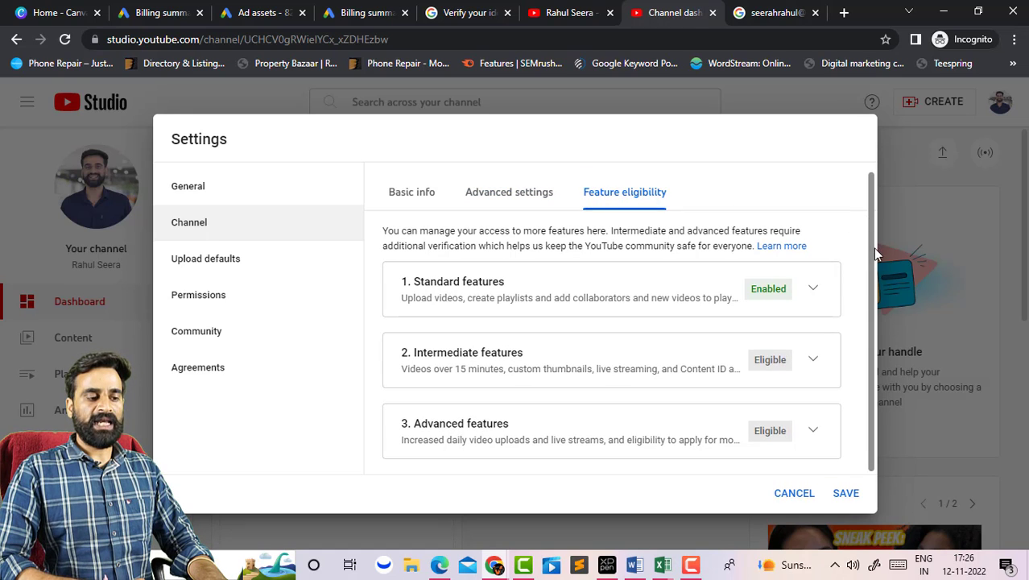
{"action": "left_click", "coordinate": [808, 289]}
{"action": "scroll", "coordinate": [868, 398], "scroll_direction": "down", "scroll_amount": 2}
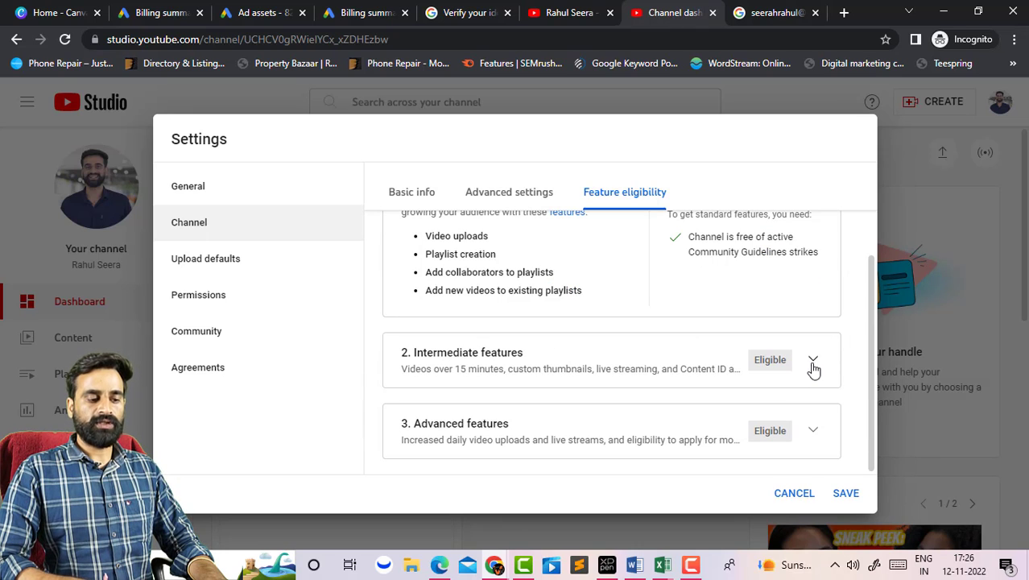
{"action": "left_click", "coordinate": [813, 431]}
{"action": "left_click_drag", "start_coordinate": [871, 292], "coordinate": [873, 394]}
Expand the Intermediate features requirements, then go to Upload defaults
{"action": "mouse_move", "coordinate": [689, 355]}
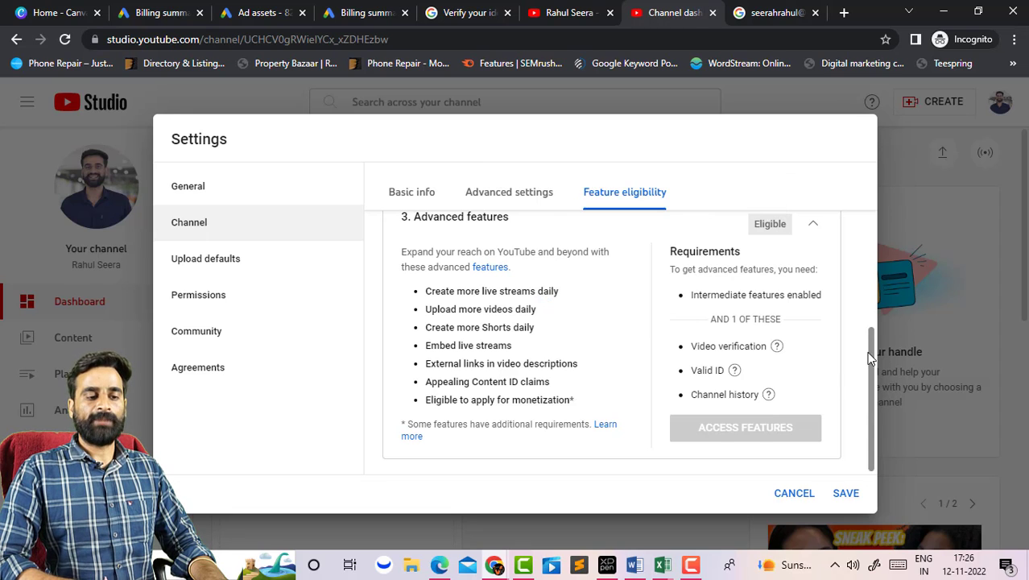
{"action": "left_click_drag", "start_coordinate": [870, 379], "coordinate": [866, 314]}
{"action": "left_click", "coordinate": [812, 327]}
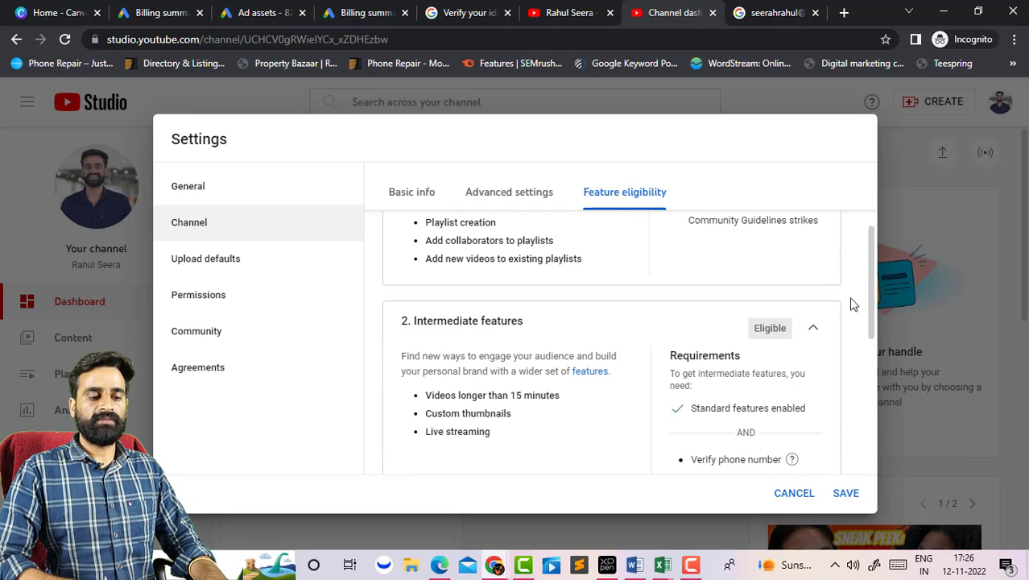
{"action": "left_click_drag", "start_coordinate": [869, 280], "coordinate": [869, 341]}
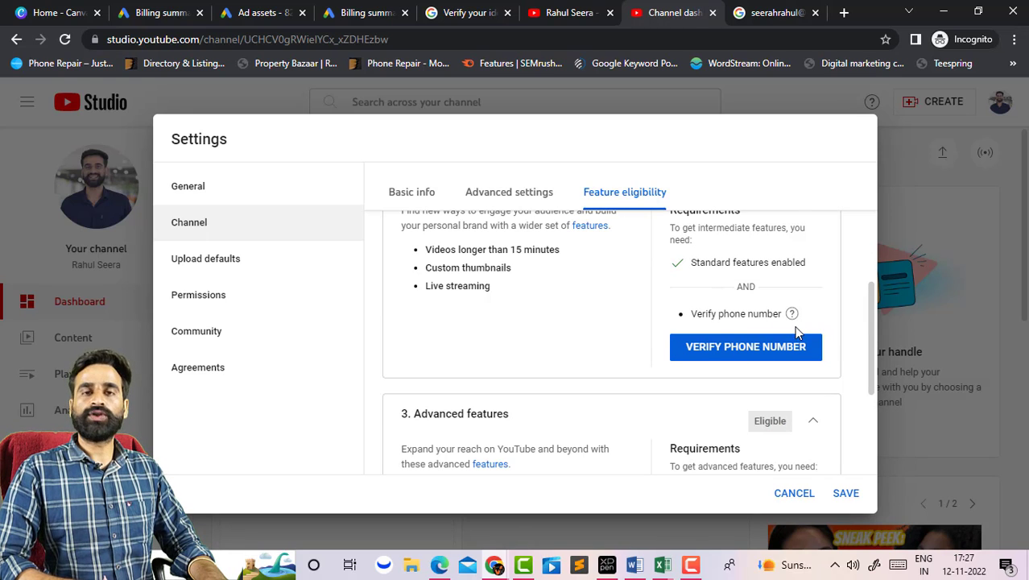
{"action": "mouse_move", "coordinate": [795, 322]}
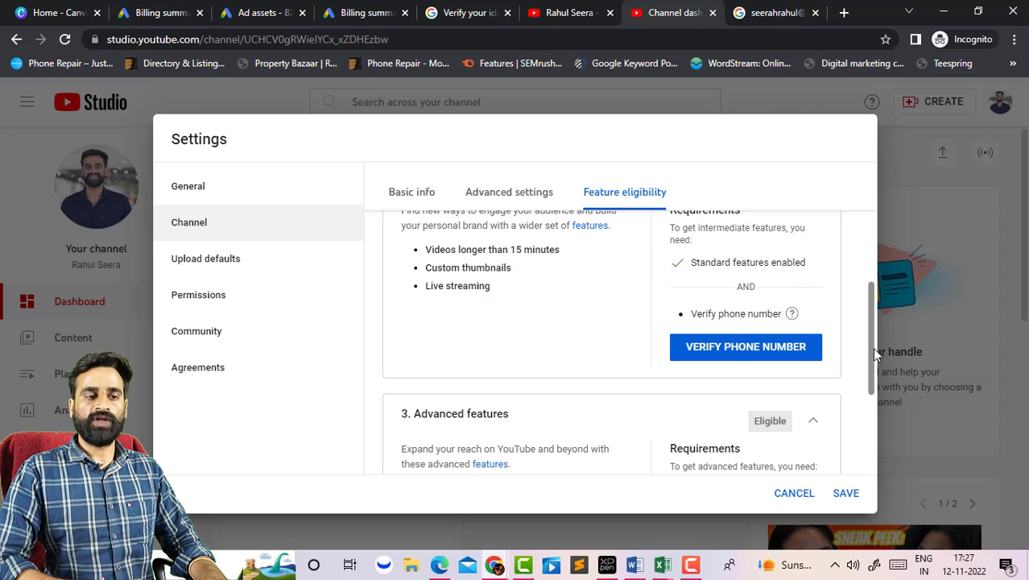
{"action": "left_click_drag", "start_coordinate": [872, 354], "coordinate": [870, 182]}
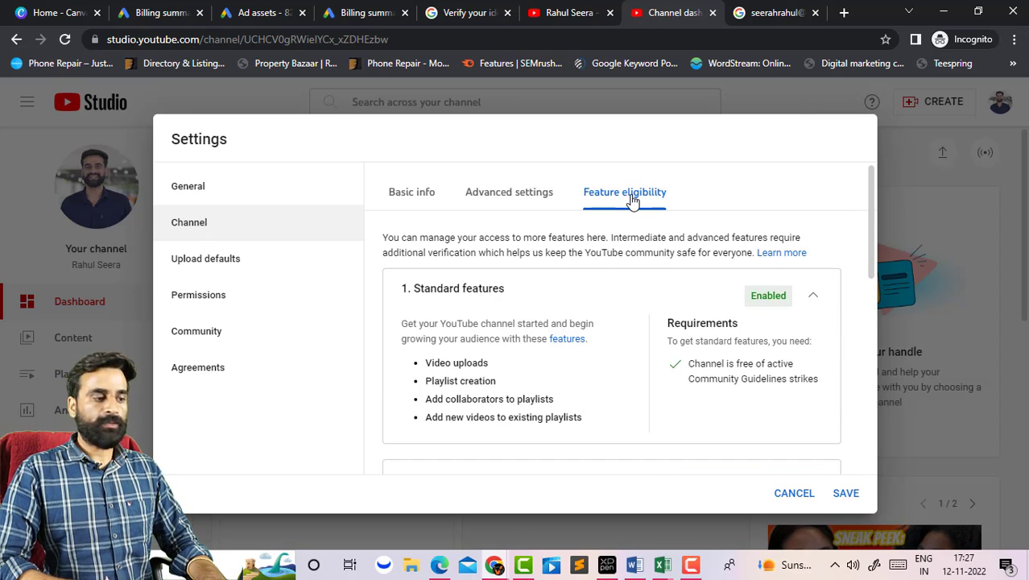
{"action": "left_click", "coordinate": [238, 260]}
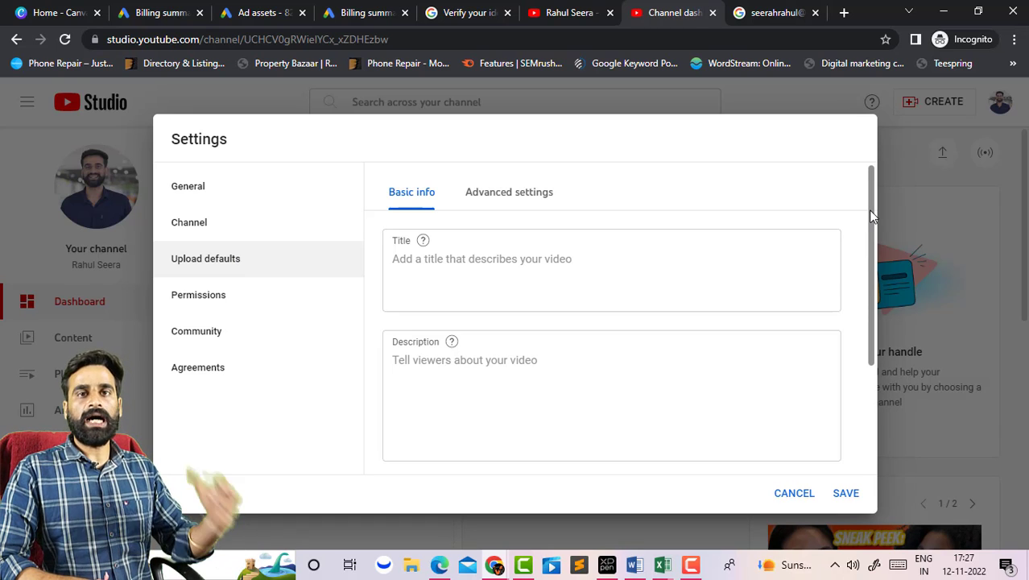
Set the default upload visibility to Private under Upload defaults' Basic info
{"action": "left_click_drag", "start_coordinate": [872, 216], "coordinate": [876, 276]}
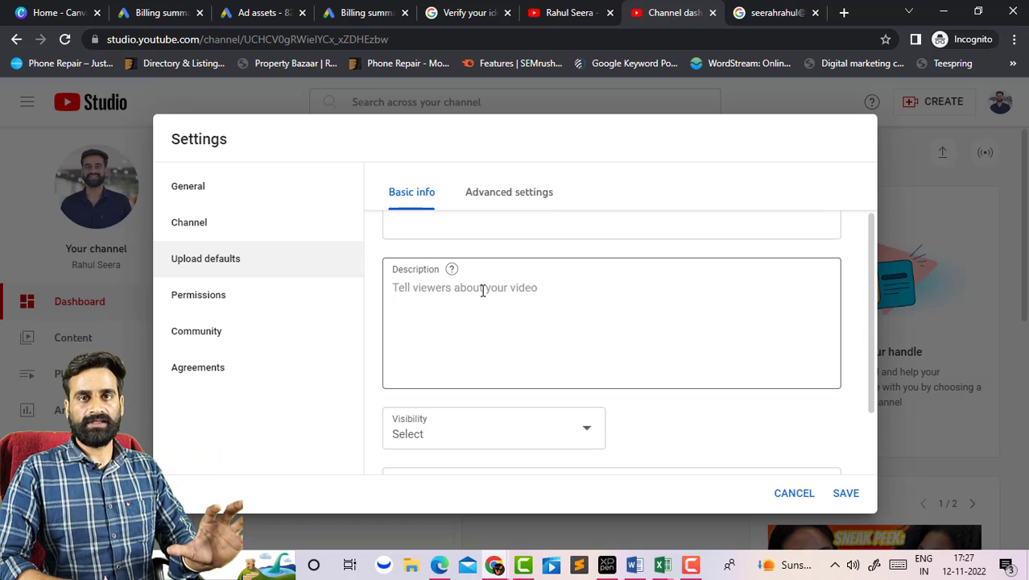
{"action": "left_click", "coordinate": [548, 427]}
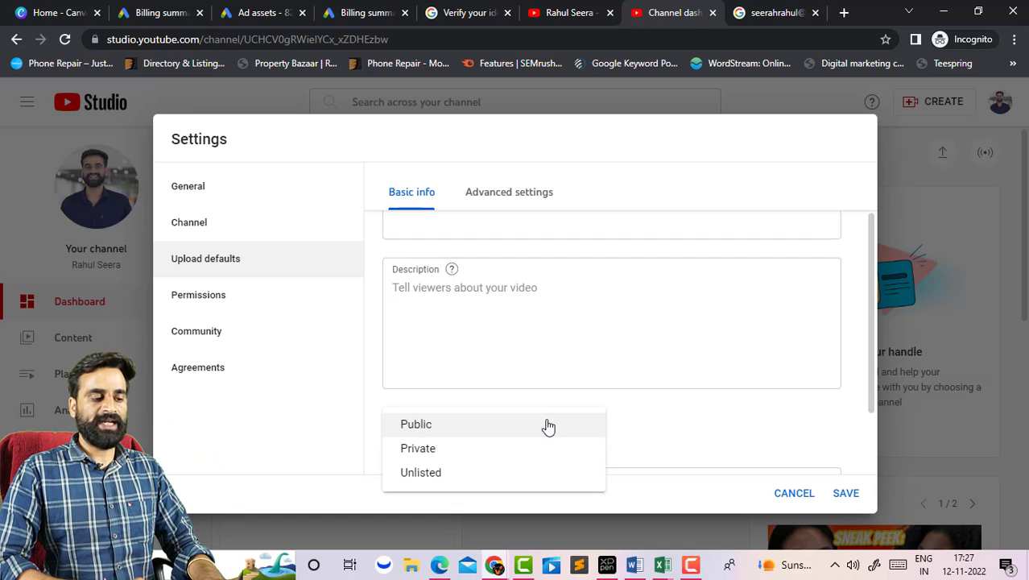
{"action": "left_click", "coordinate": [413, 451]}
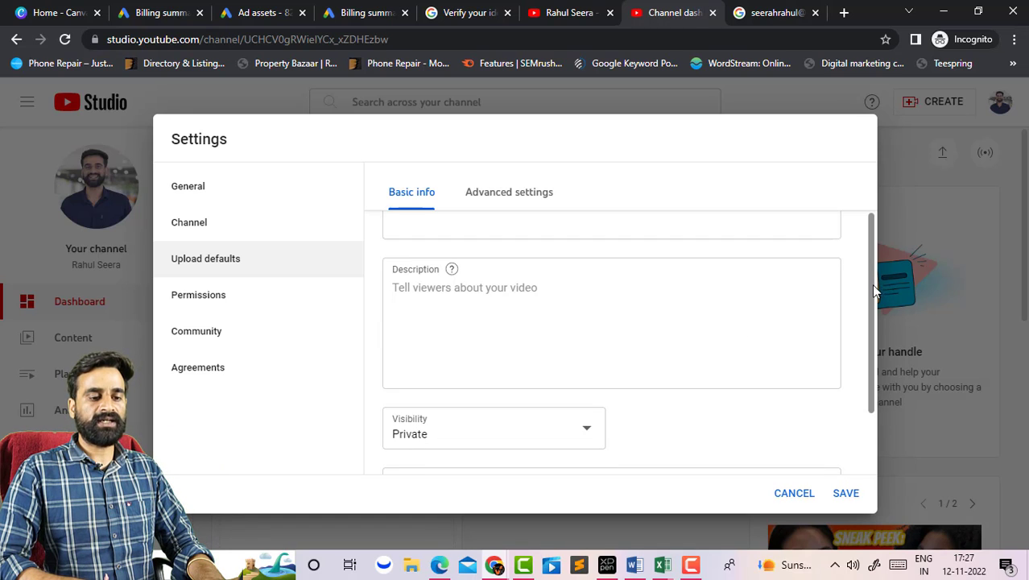
{"action": "left_click_drag", "start_coordinate": [872, 284], "coordinate": [874, 396]}
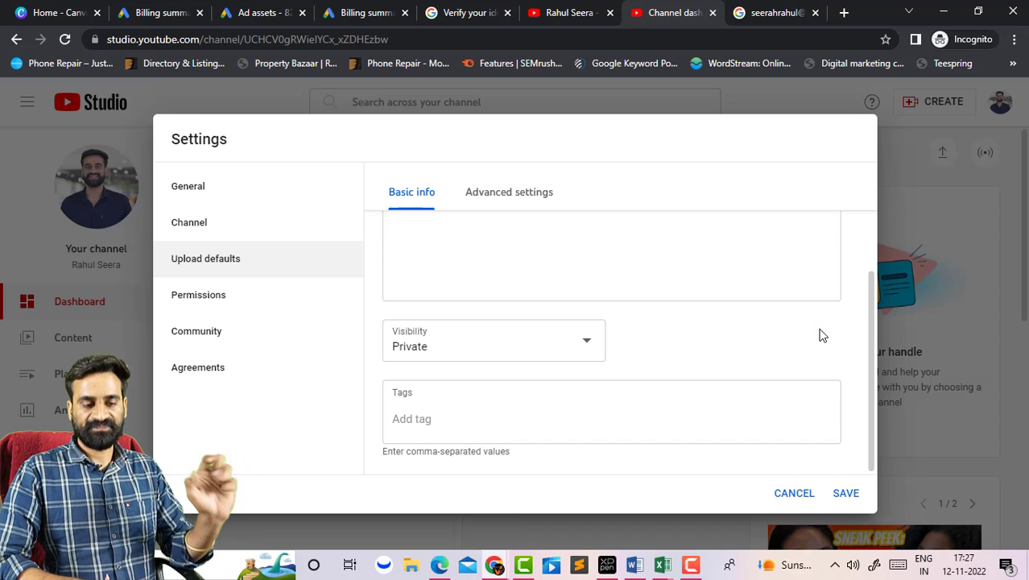
{"action": "left_click_drag", "start_coordinate": [870, 352], "coordinate": [875, 196]}
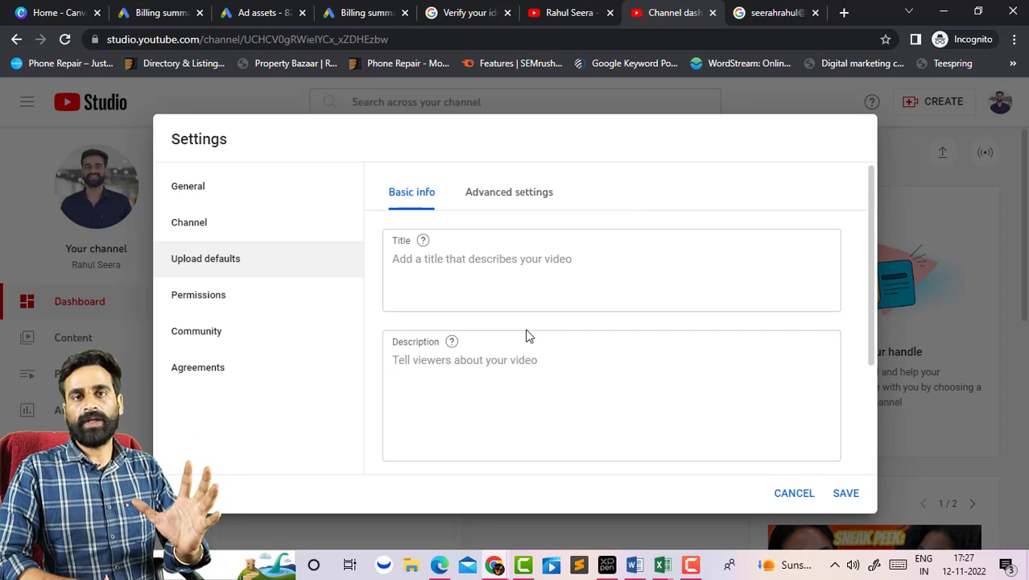
In Advanced settings, keep the Standard YouTube License and set the default category to Howto & Style
{"action": "left_click", "coordinate": [501, 188]}
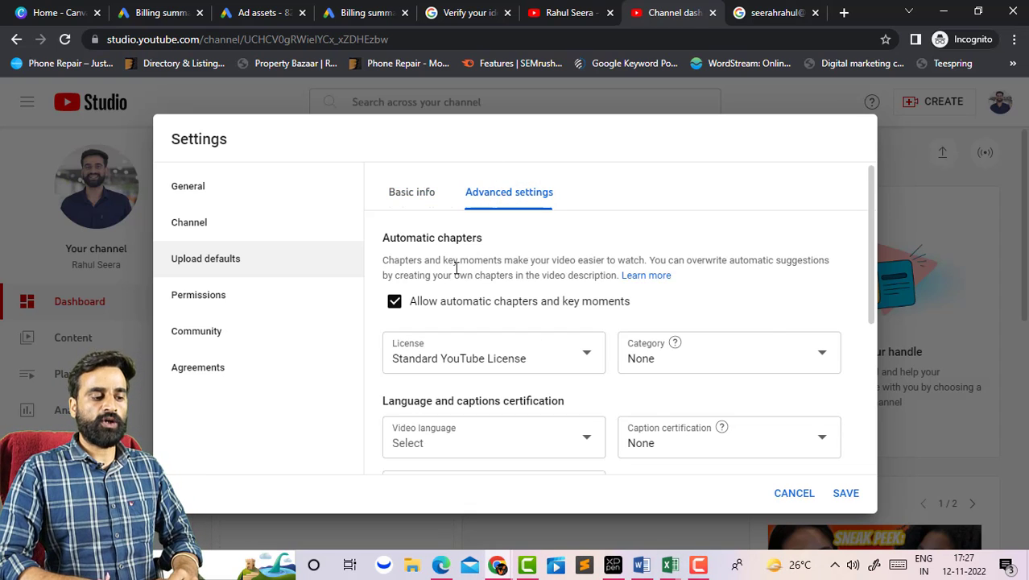
{"action": "scroll", "coordinate": [872, 246], "scroll_direction": "down", "scroll_amount": 1}
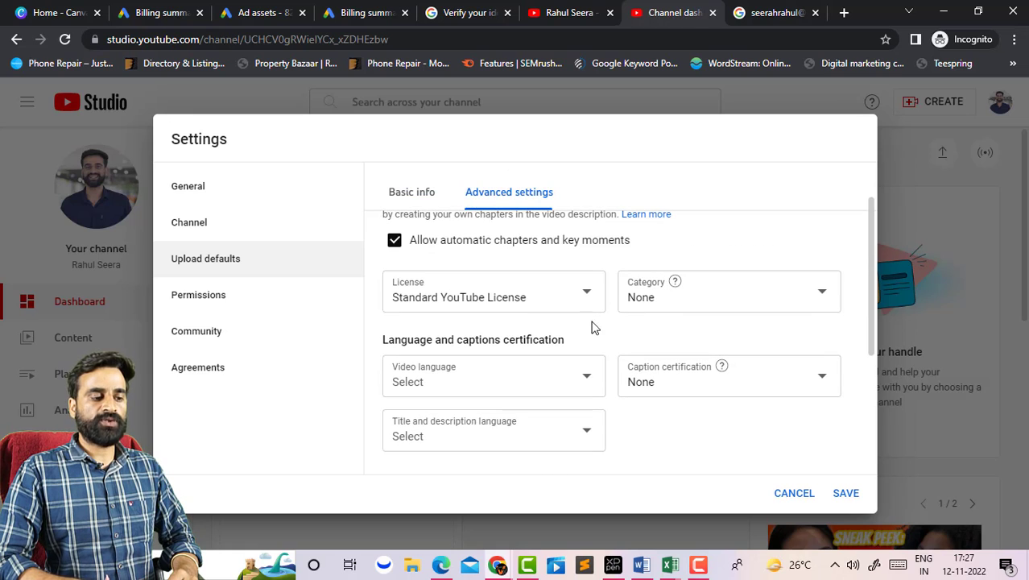
{"action": "left_click", "coordinate": [557, 304]}
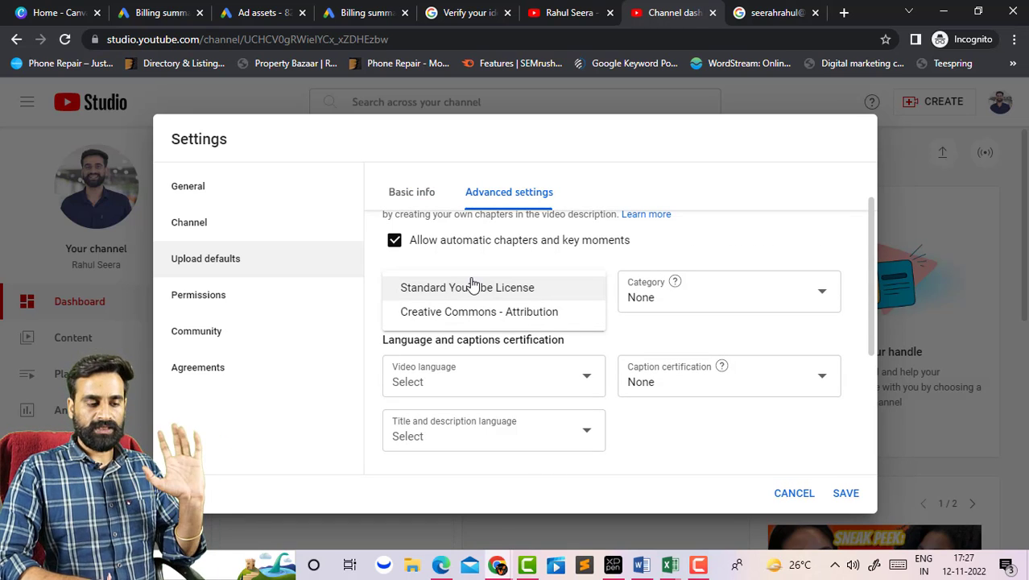
{"action": "left_click", "coordinate": [726, 296]}
{"action": "left_click", "coordinate": [725, 298]}
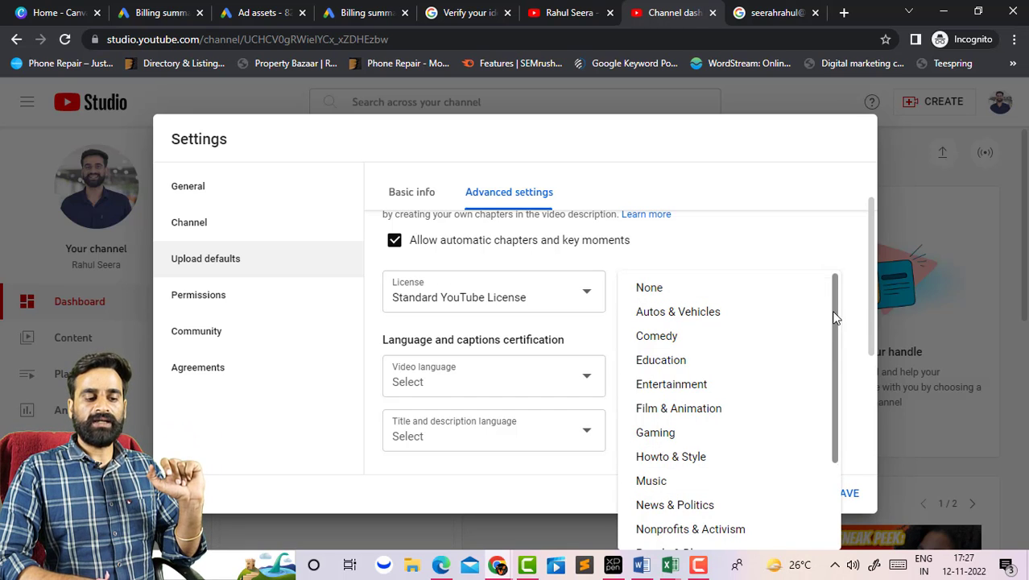
{"action": "scroll", "coordinate": [835, 310], "scroll_direction": "down", "scroll_amount": 1}
{"action": "left_click", "coordinate": [669, 416]}
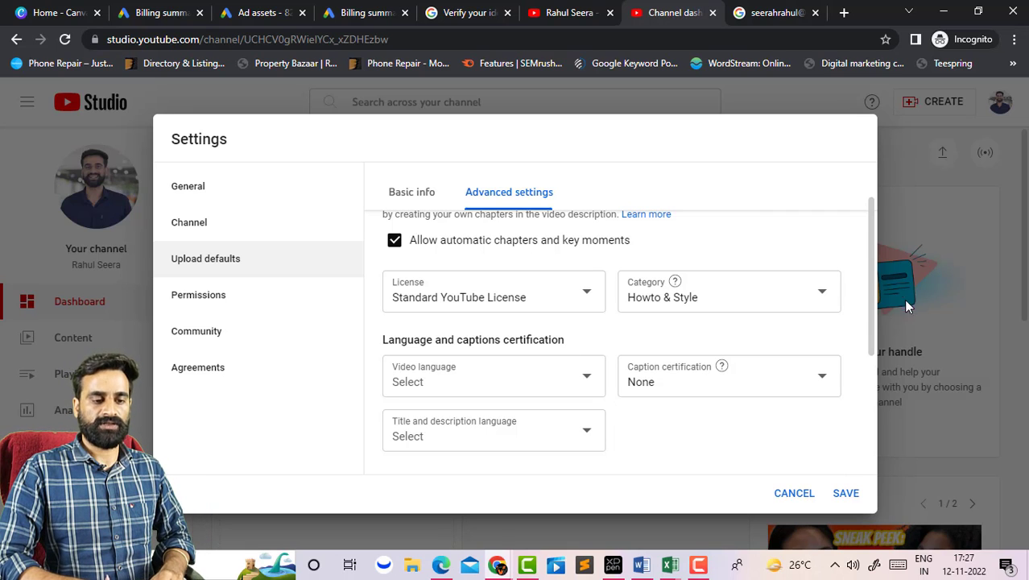
Set the default video language to Hindi (Latin)
{"action": "left_click_drag", "start_coordinate": [872, 279], "coordinate": [871, 334]}
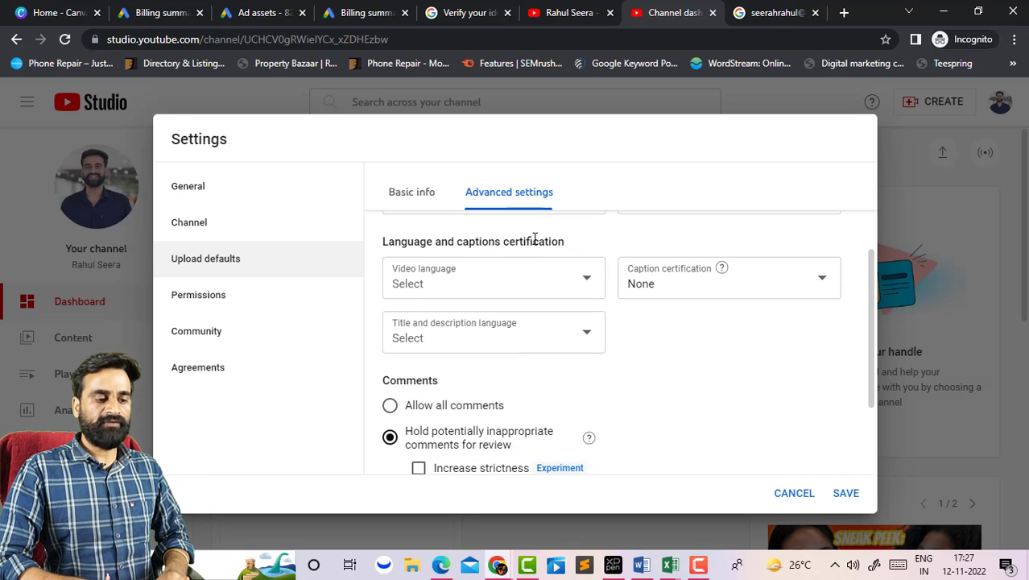
{"action": "left_click", "coordinate": [562, 284]}
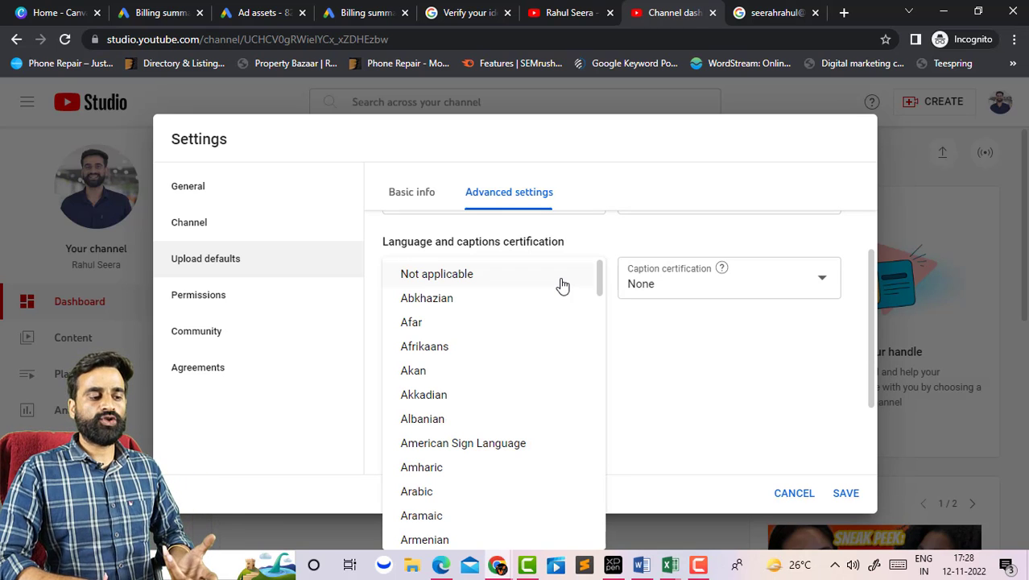
{"action": "left_click_drag", "start_coordinate": [600, 273], "coordinate": [599, 378]}
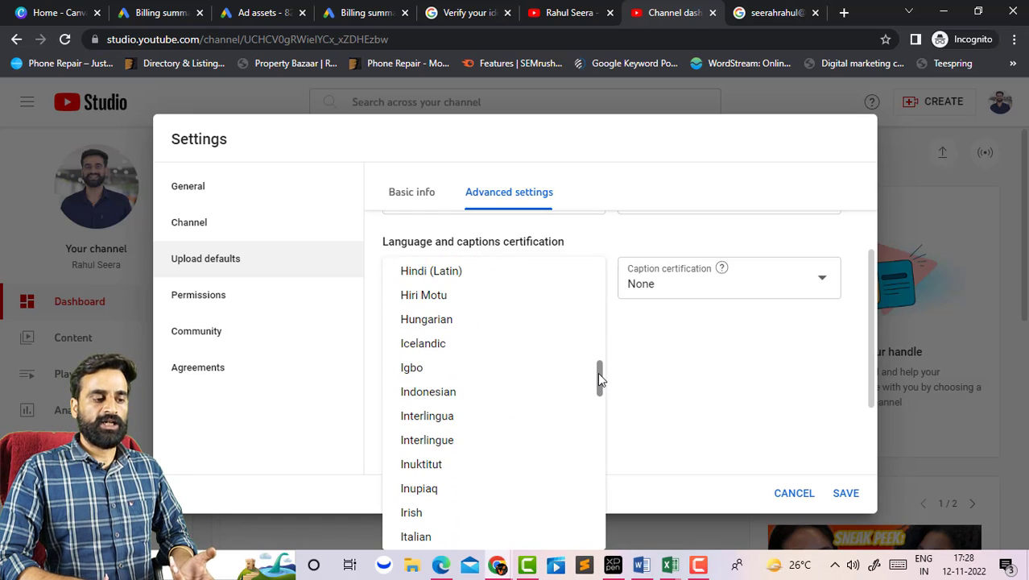
{"action": "left_click", "coordinate": [420, 269]}
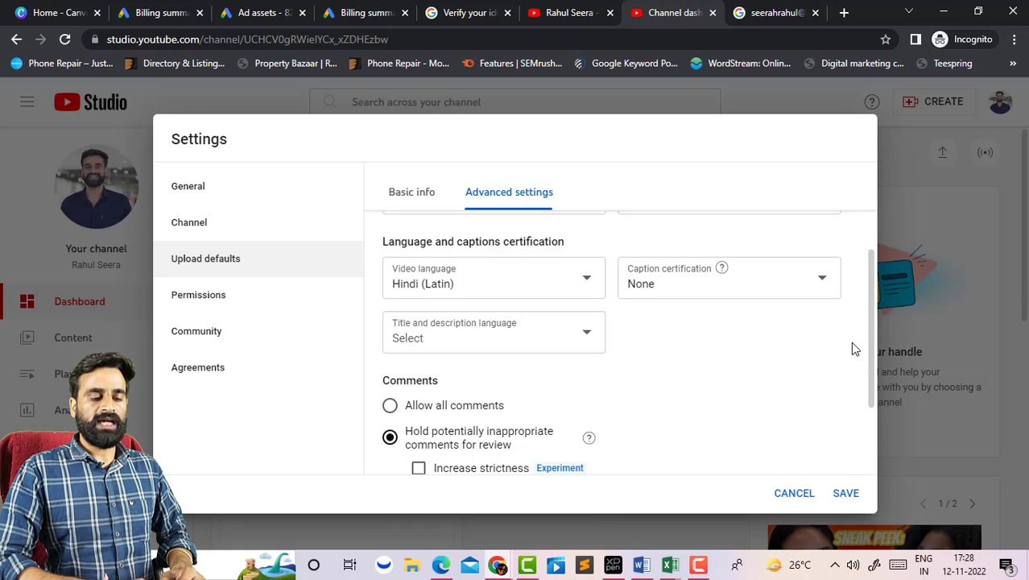
{"action": "left_click_drag", "start_coordinate": [870, 354], "coordinate": [870, 416]}
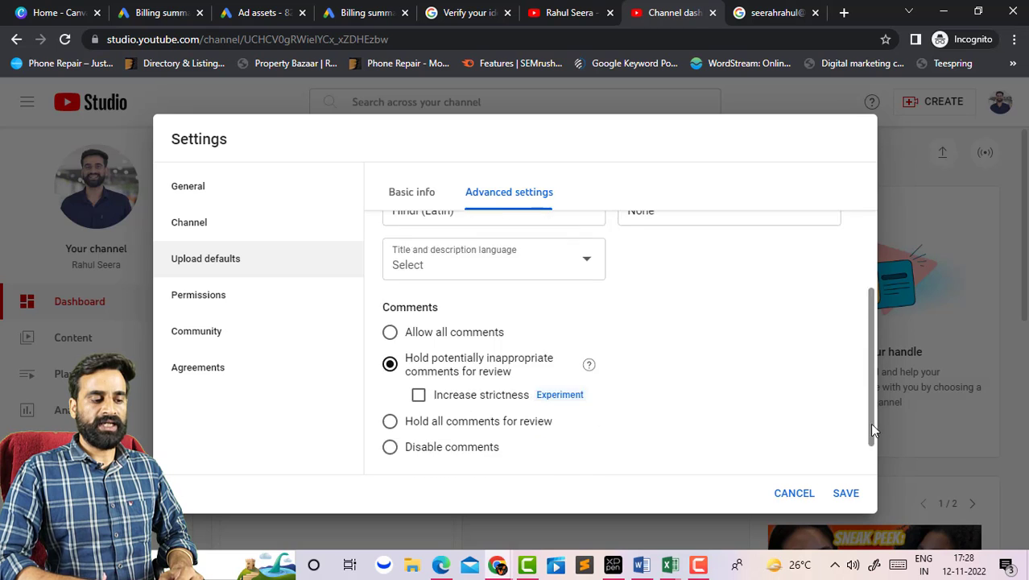
{"action": "left_click_drag", "start_coordinate": [871, 379], "coordinate": [868, 232]}
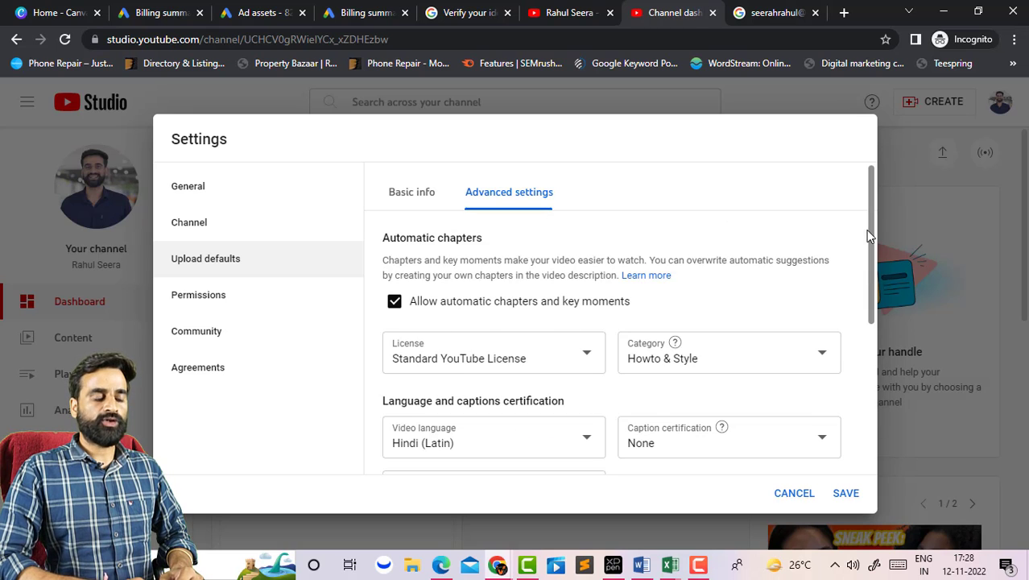
Review the Permissions, Community and Agreements pages, then save the settings
{"action": "left_click", "coordinate": [250, 300]}
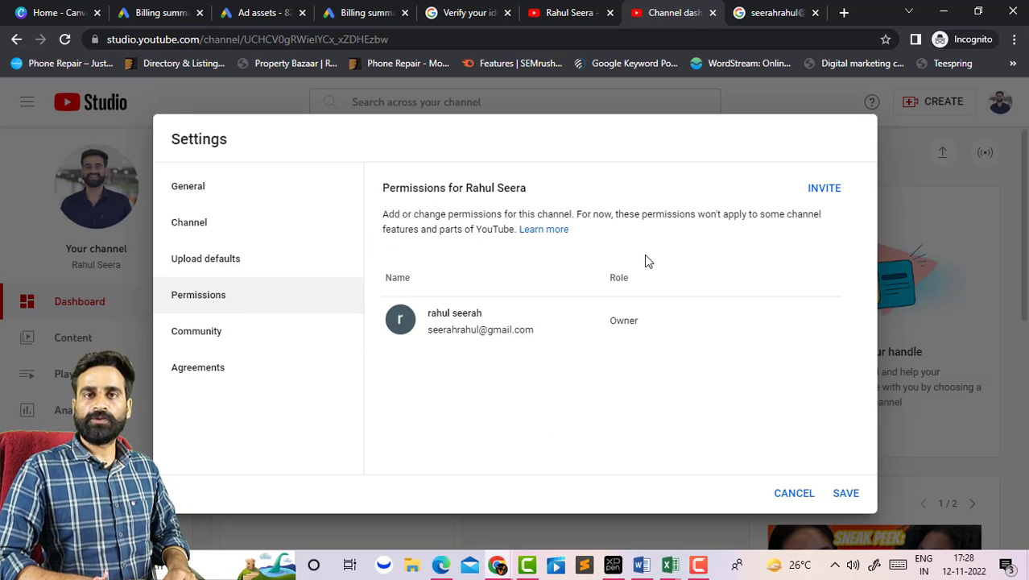
{"action": "left_click", "coordinate": [246, 340]}
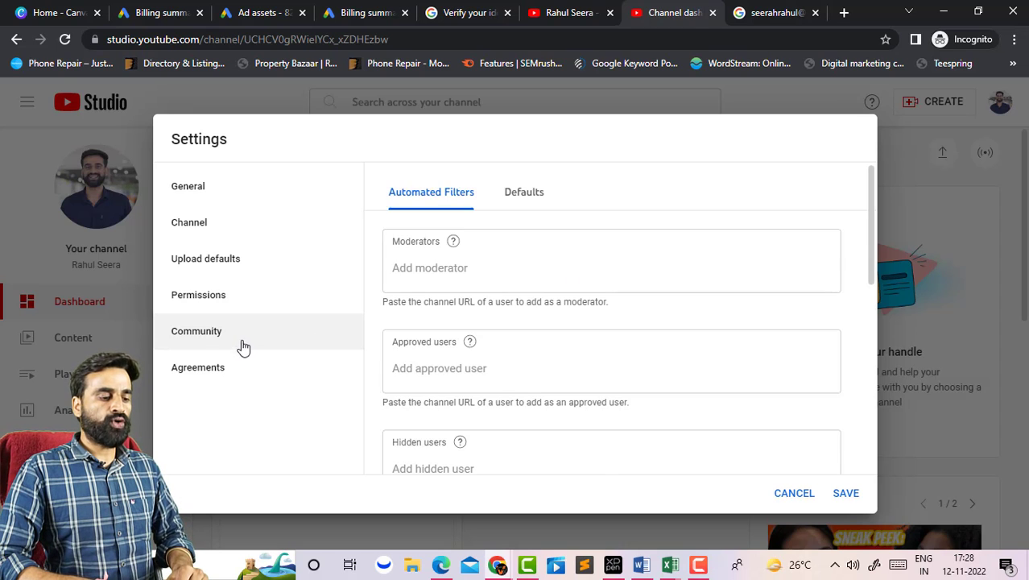
{"action": "left_click", "coordinate": [244, 368]}
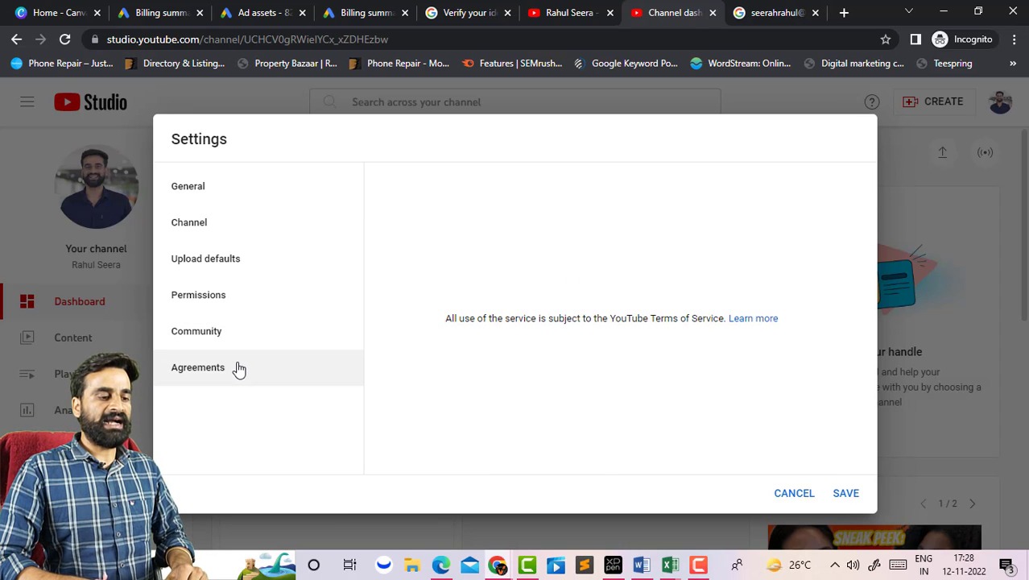
{"action": "left_click", "coordinate": [844, 494]}
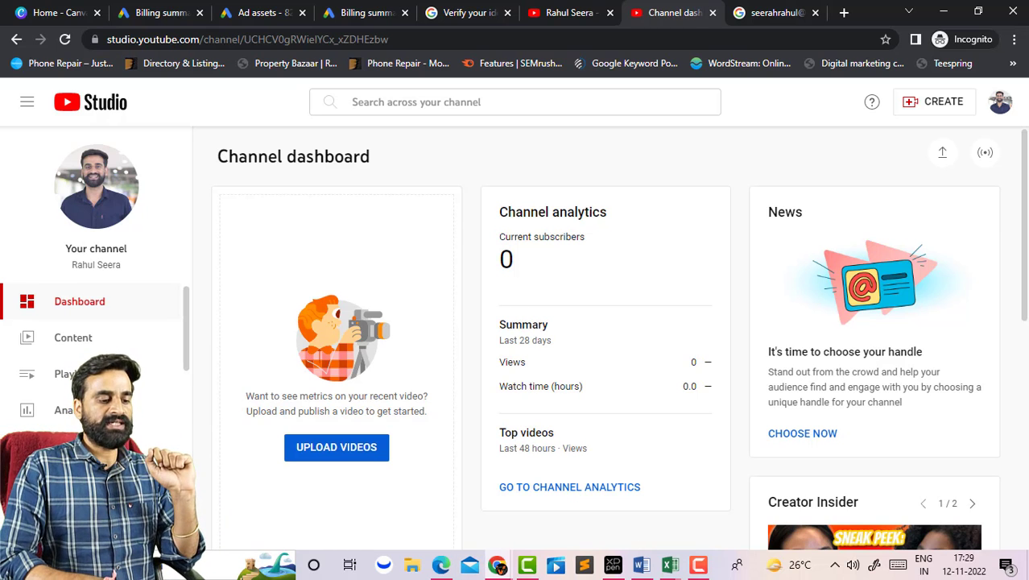
Under Settings > Channel > Feature eligibility, expand Intermediate features and begin phone number verification
{"action": "left_click", "coordinate": [72, 500]}
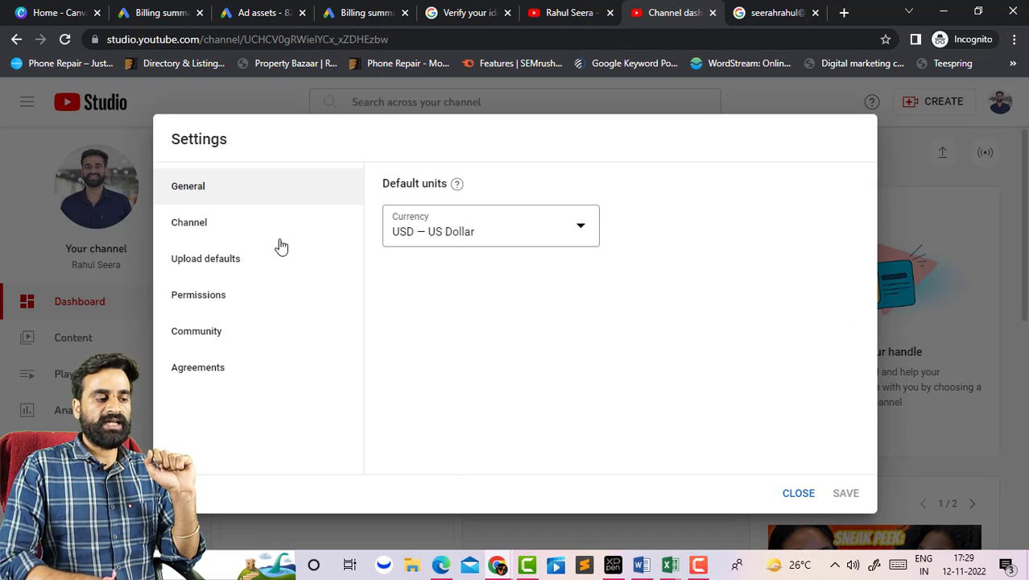
{"action": "left_click", "coordinate": [207, 235]}
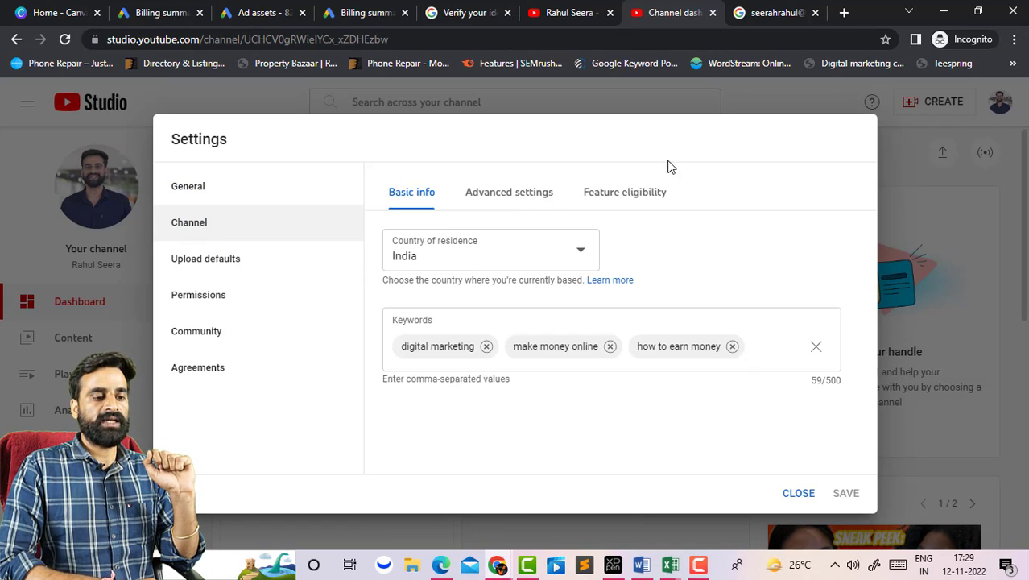
{"action": "left_click", "coordinate": [643, 200]}
{"action": "scroll", "coordinate": [869, 226], "scroll_direction": "down", "scroll_amount": 1}
{"action": "left_click", "coordinate": [813, 362]}
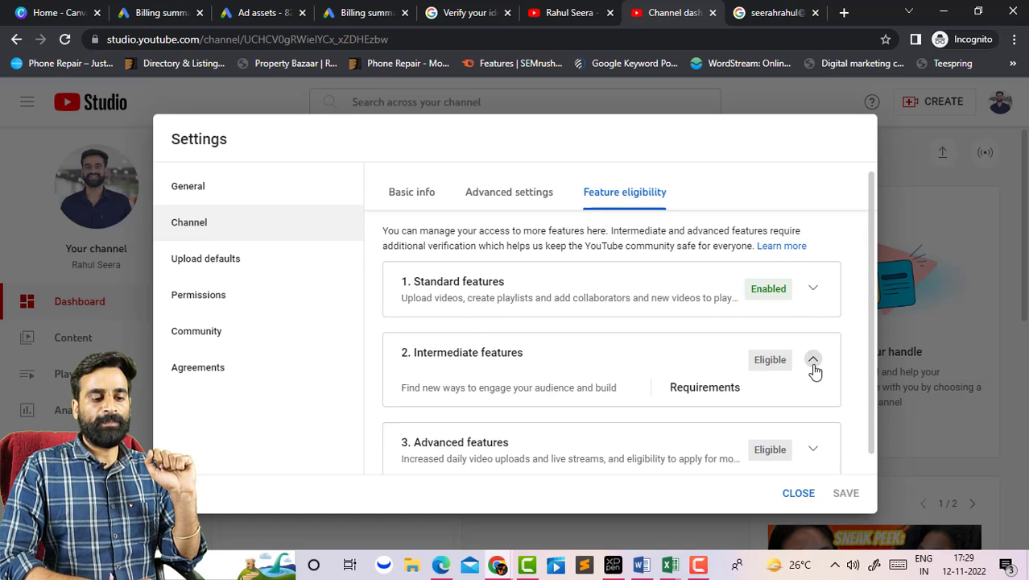
{"action": "scroll", "coordinate": [789, 341], "scroll_direction": "down", "scroll_amount": 1}
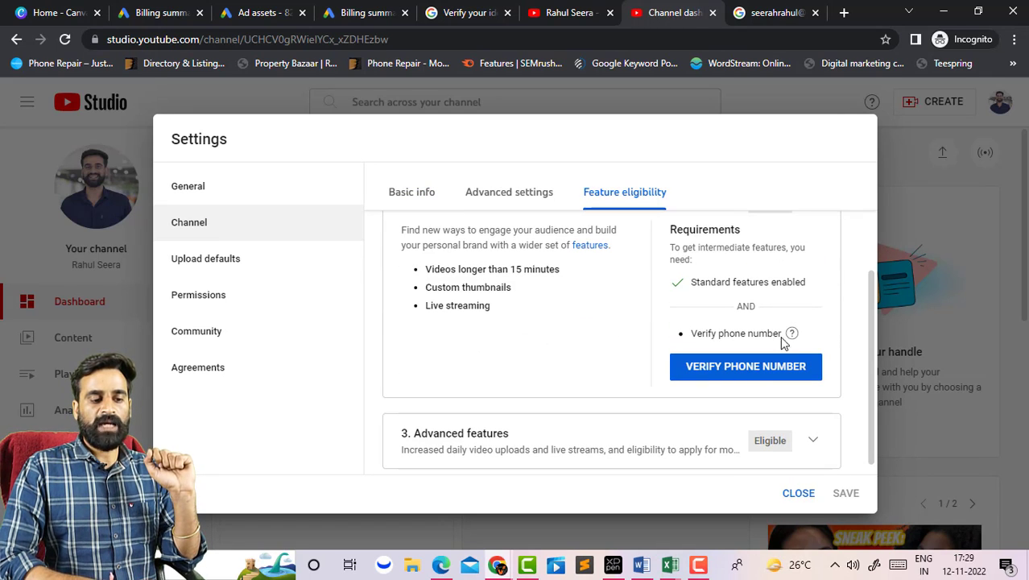
{"action": "left_click", "coordinate": [754, 375]}
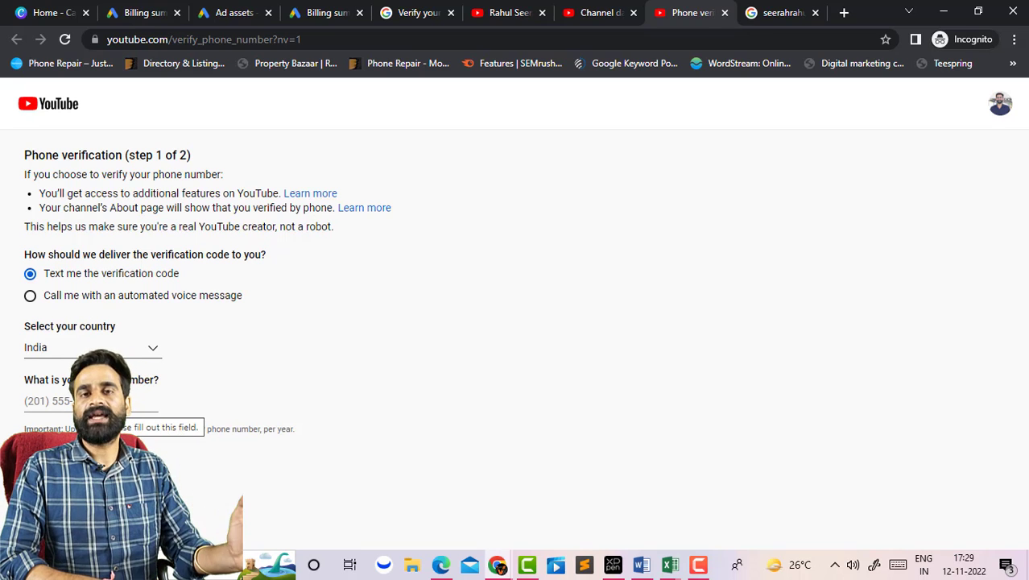
Enter the phone number, then enter and submit the 6-digit code received by SMS
{"action": "left_click", "coordinate": [81, 400]}
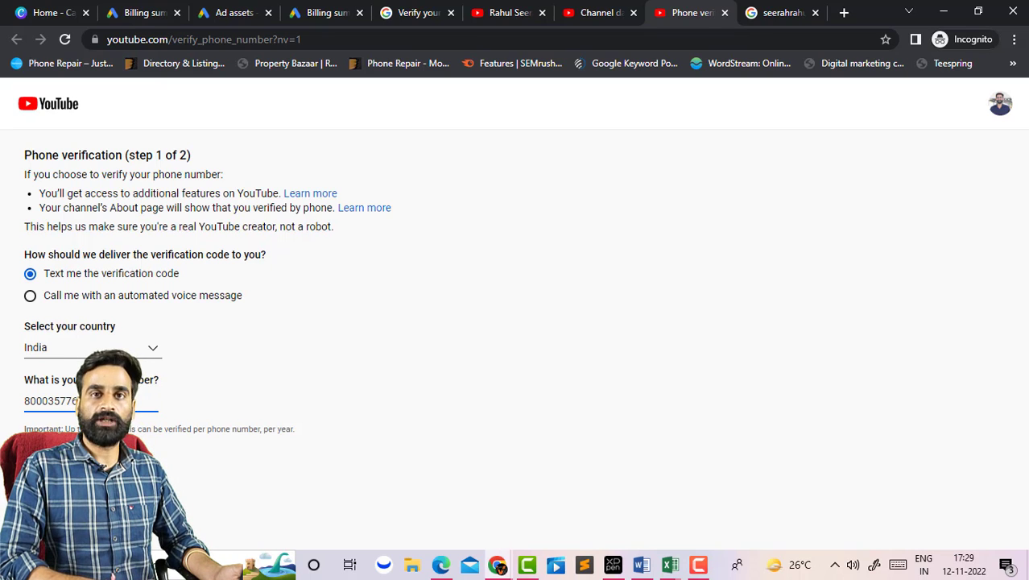
{"action": "key", "text": "Return"}
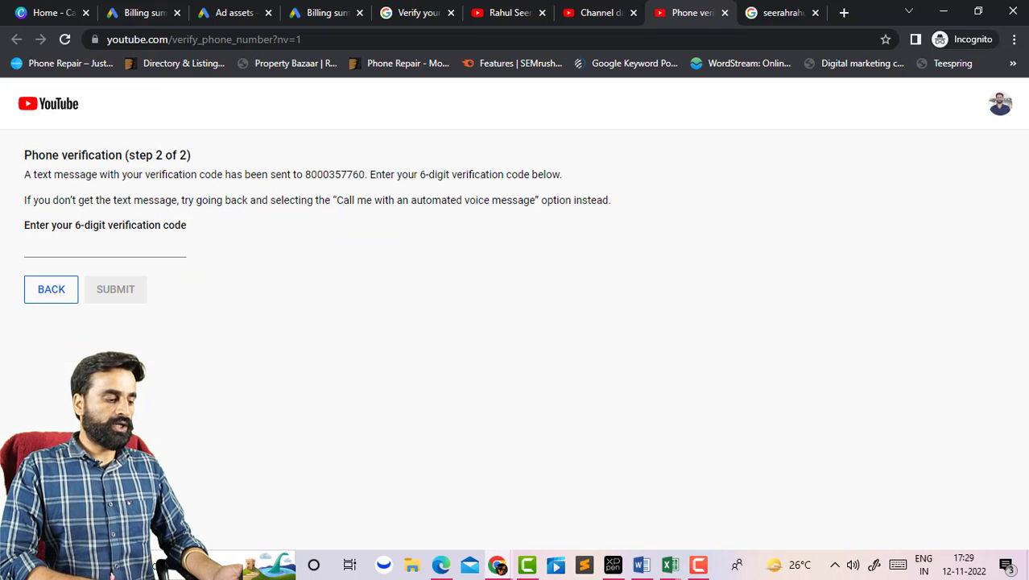
{"action": "left_click", "coordinate": [61, 234]}
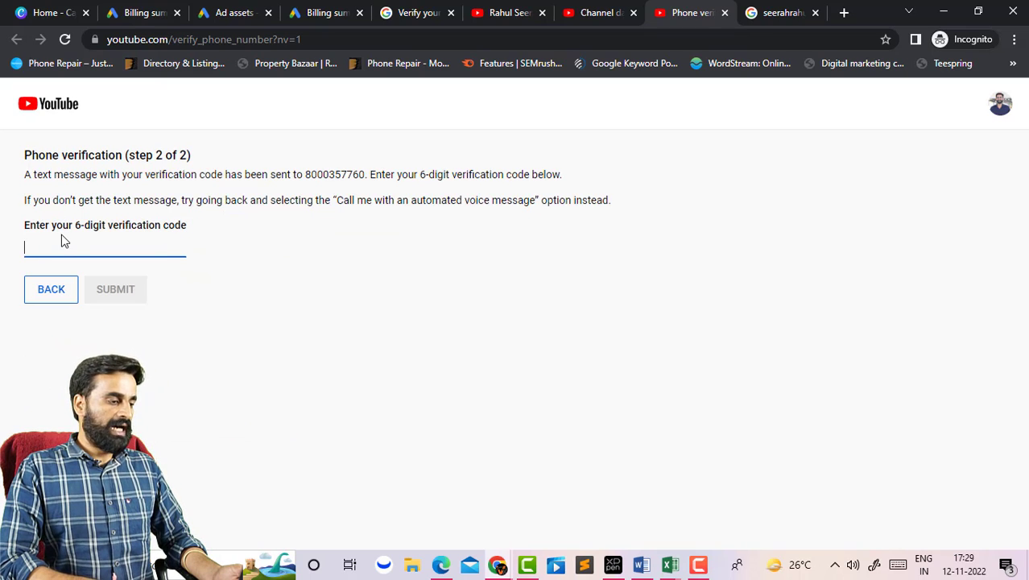
{"action": "key", "text": "Return"}
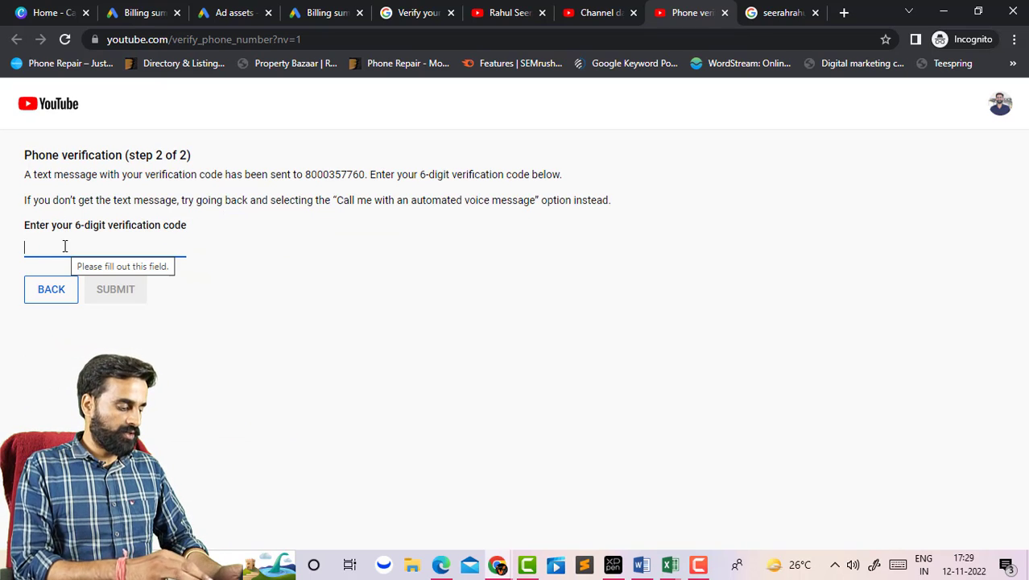
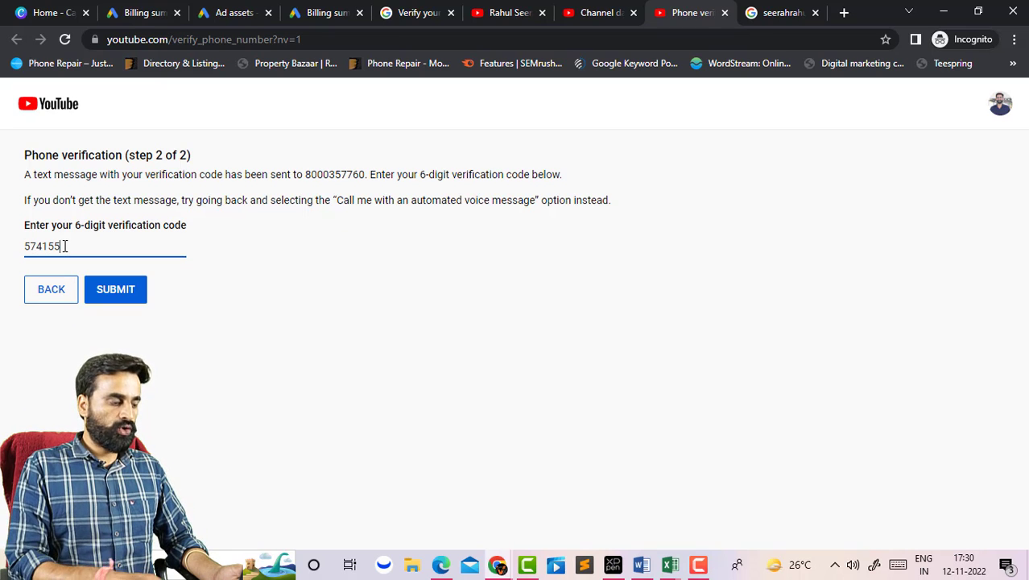
{"action": "left_click", "coordinate": [122, 294]}
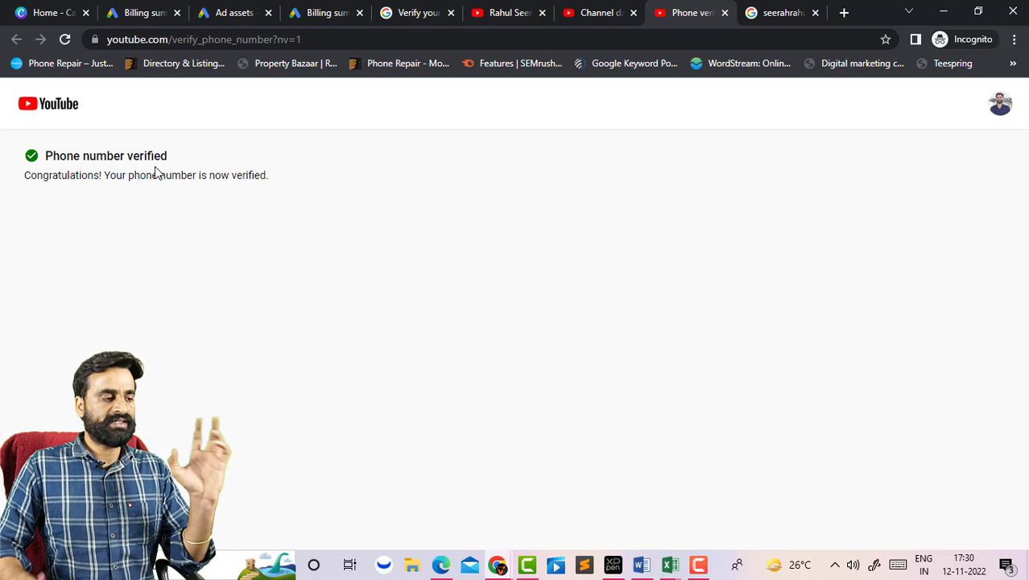
Back in Studio, collapse the now-Enabled Intermediate features and reload the page to refresh the status
{"action": "left_click", "coordinate": [590, 9]}
{"action": "mouse_move", "coordinate": [792, 332]}
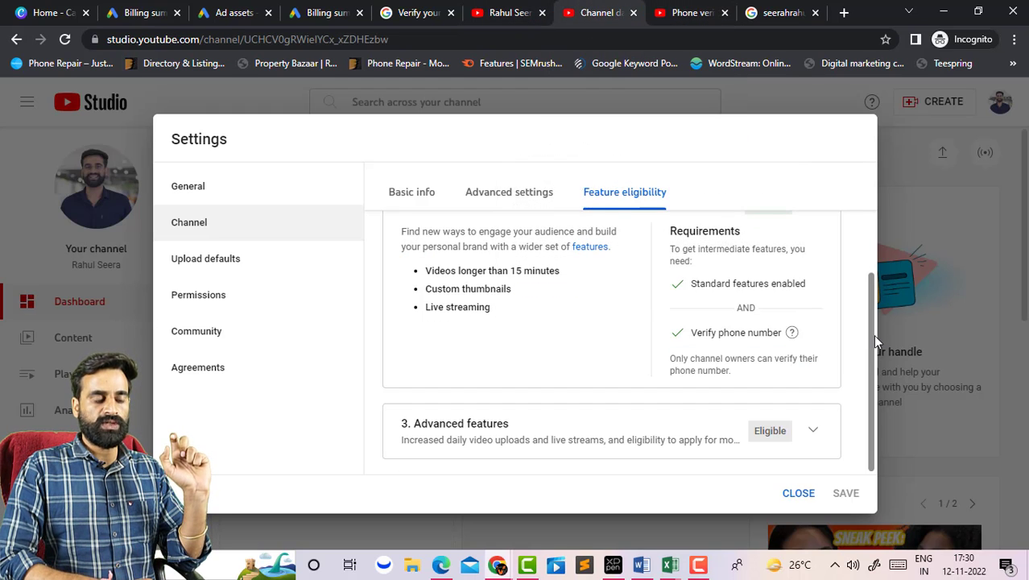
{"action": "left_click_drag", "start_coordinate": [873, 334], "coordinate": [871, 261]}
{"action": "left_click", "coordinate": [813, 320]}
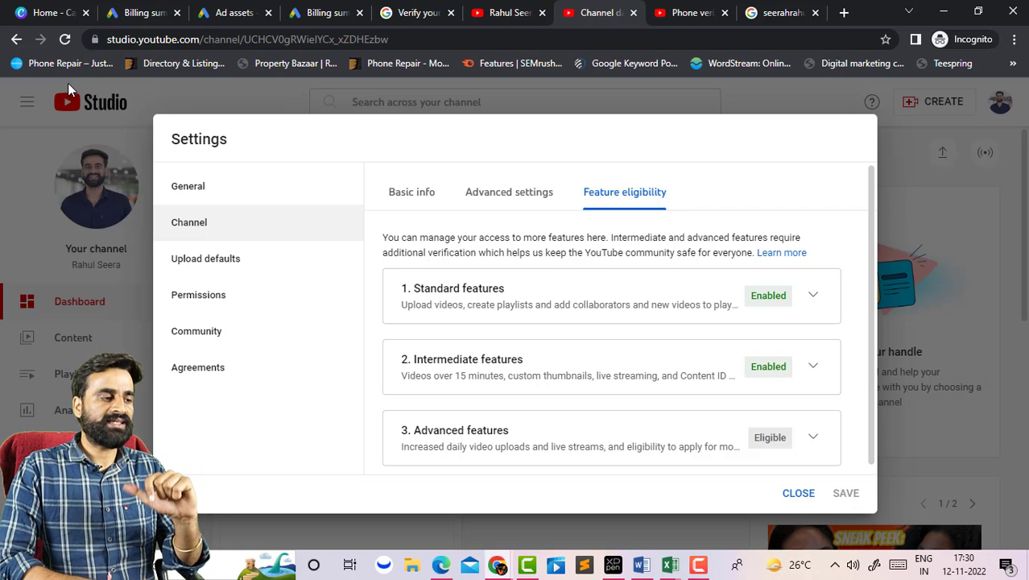
{"action": "left_click", "coordinate": [66, 40]}
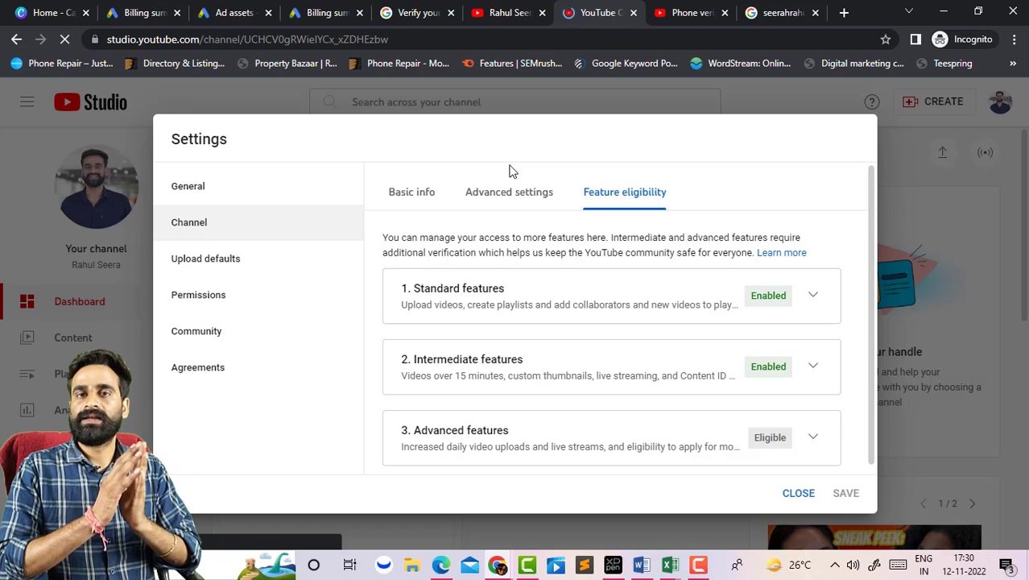